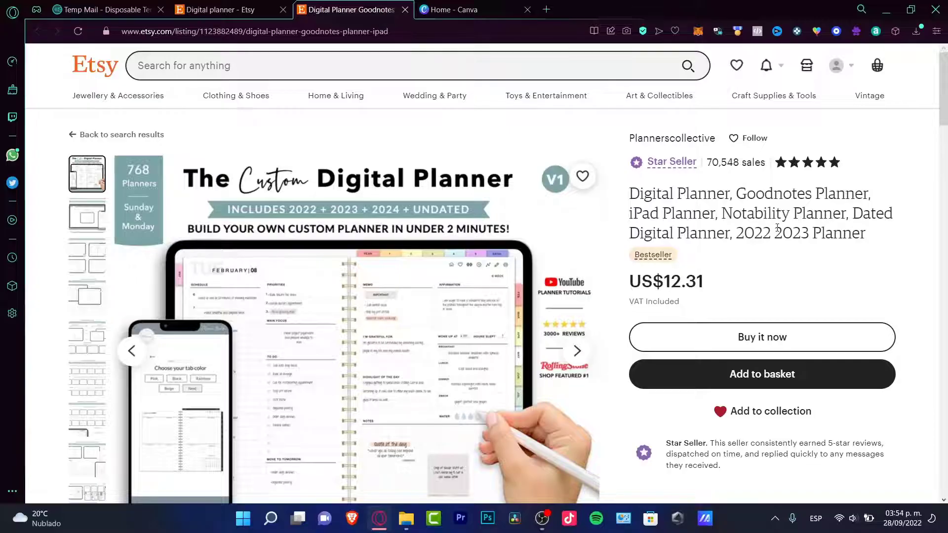
click(445, 6)
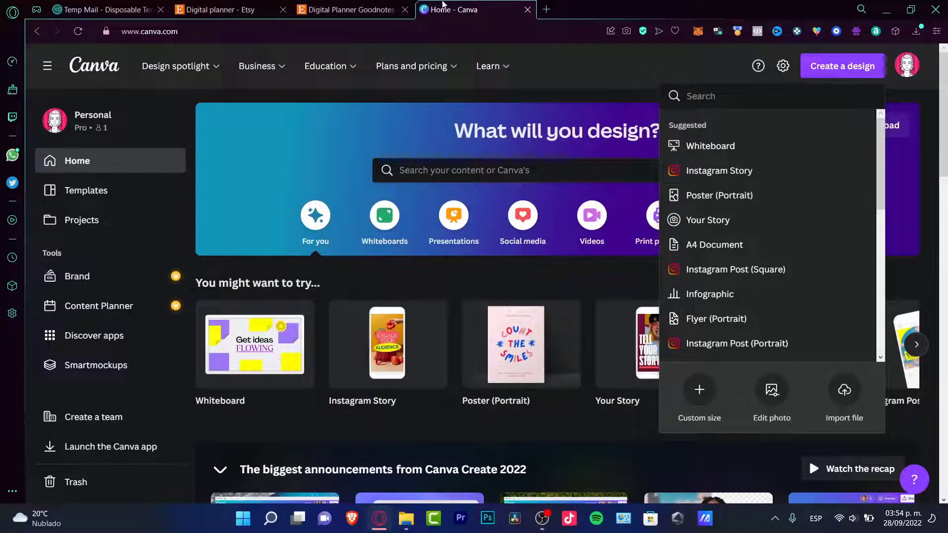
mouse_move(475, 73)
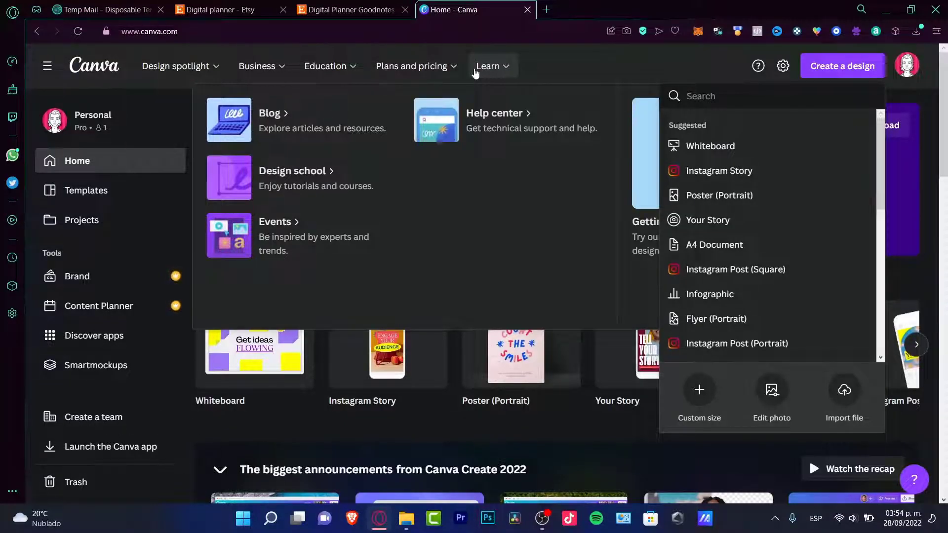
click(346, 9)
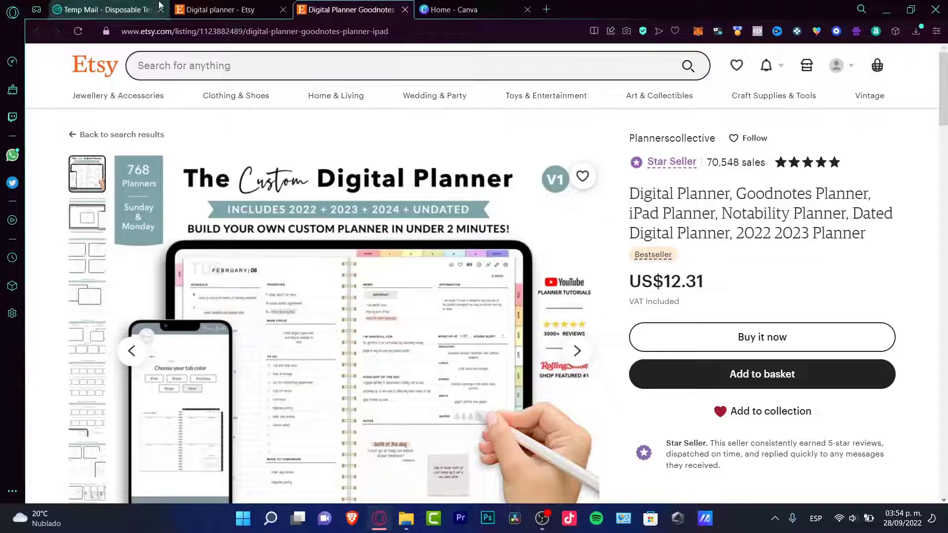
Open the All-in-One Digital Bundle planner listing from the Etsy digital planner results and close the older Goodnotes planner listing.
click(213, 9)
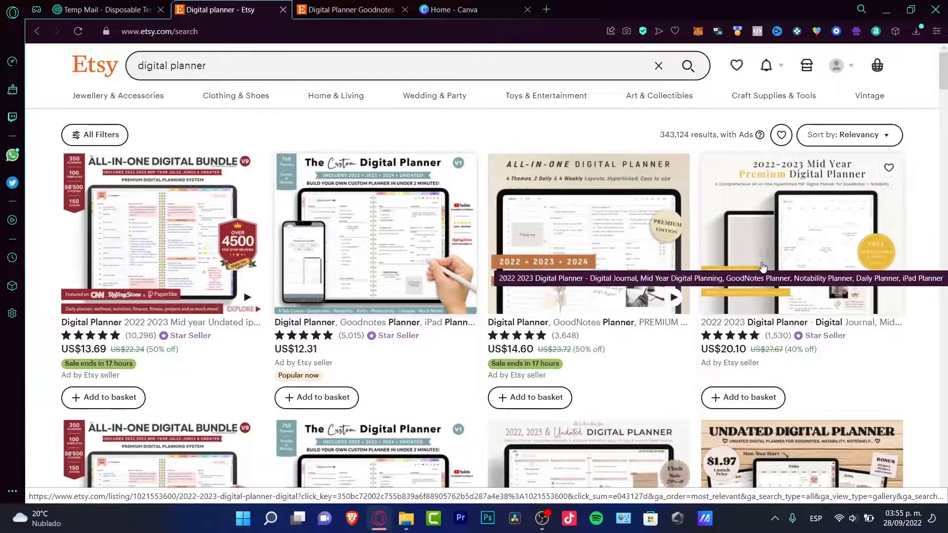
scroll(763, 267, down, 3)
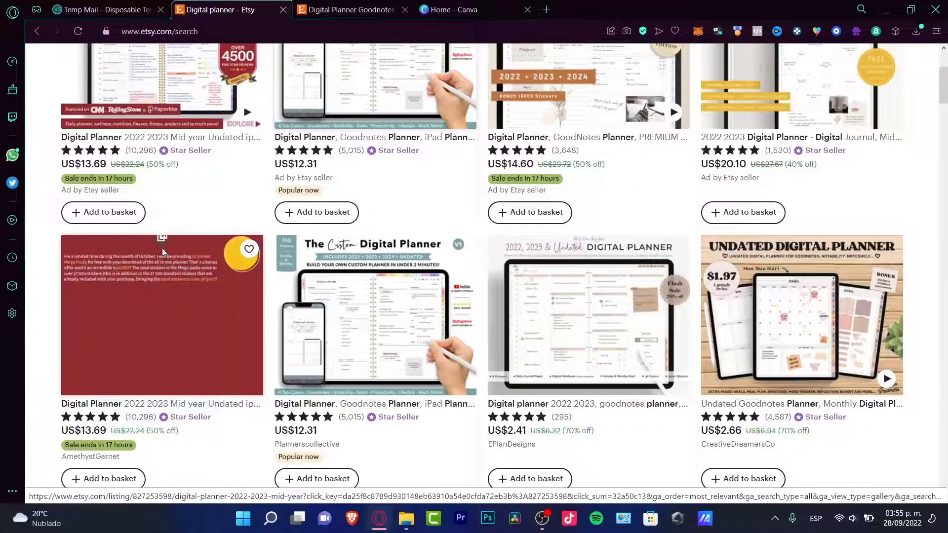
click(180, 404)
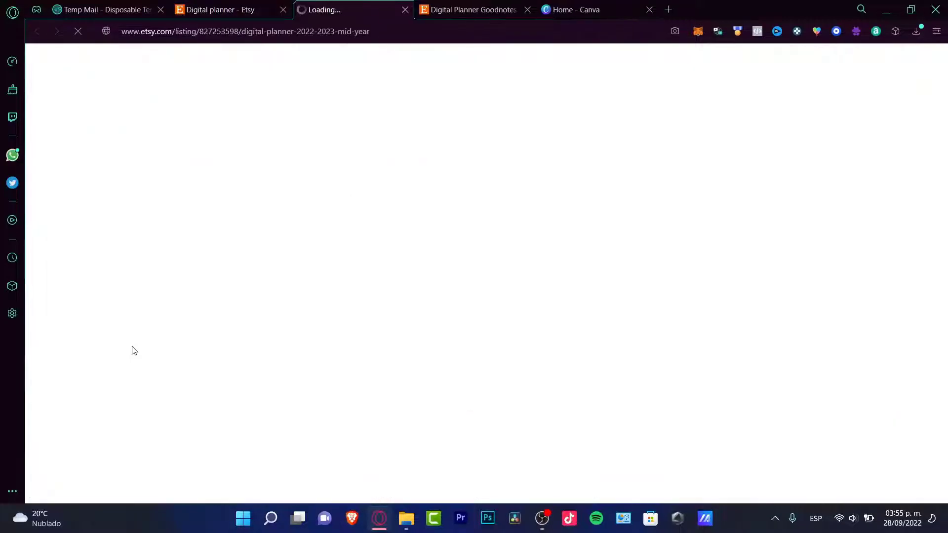
click(509, 10)
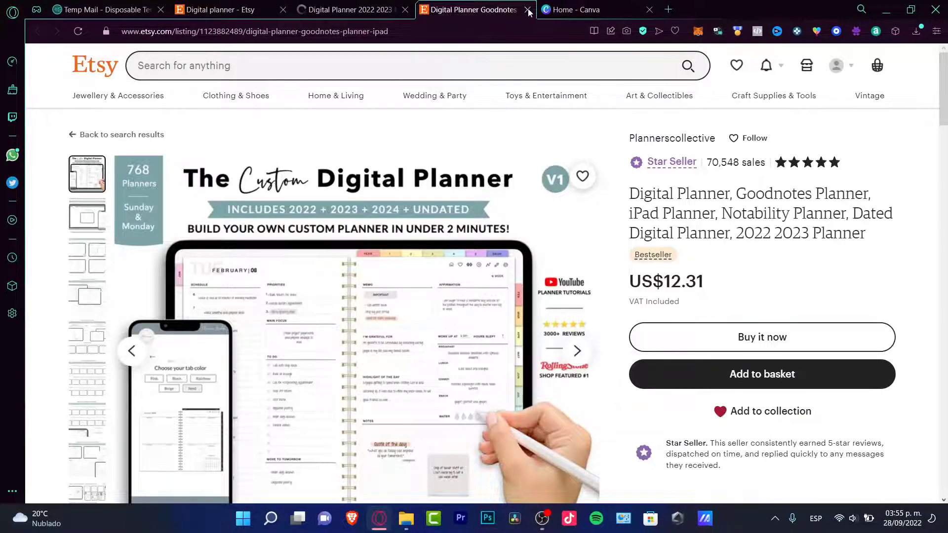
click(529, 10)
click(345, 10)
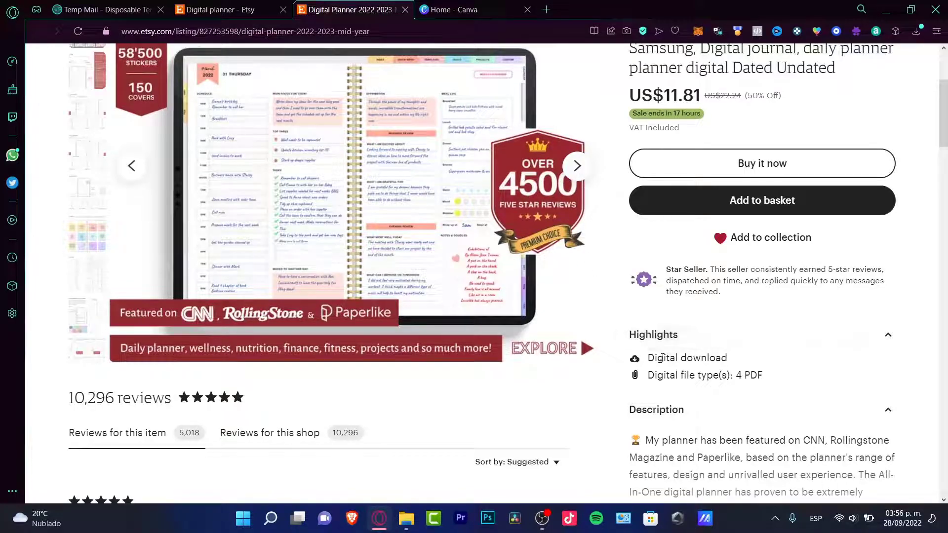
Check the digital file type given in the planner listing's highlights.
drag(642, 376, 777, 382)
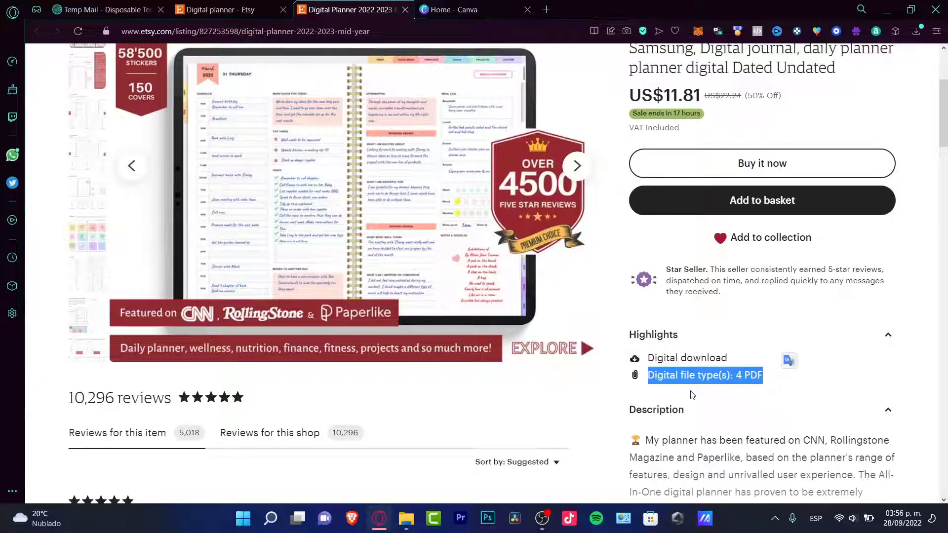
scroll(692, 395, down, 3)
scroll(691, 393, up, 6)
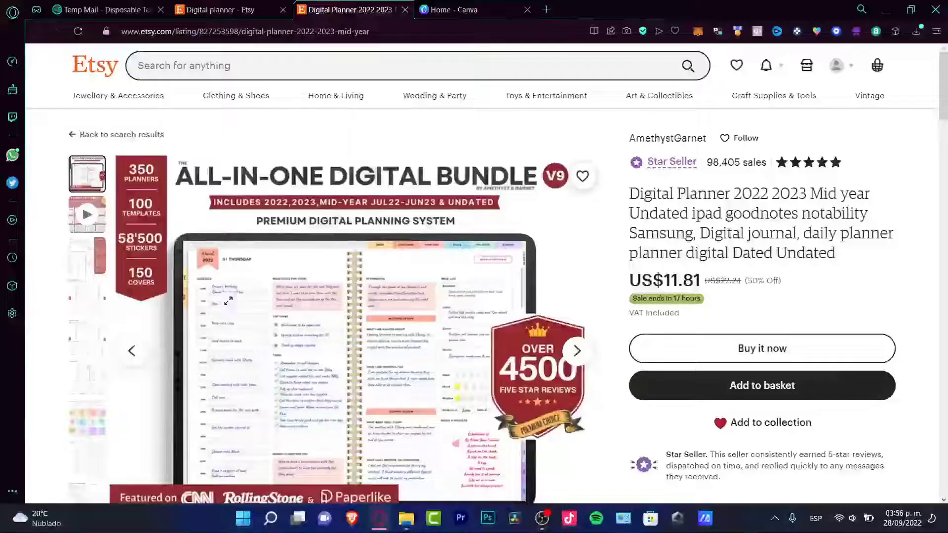
Browse backwards through the planner listing's preview images, from the last image to the listing video.
click(131, 352)
click(133, 356)
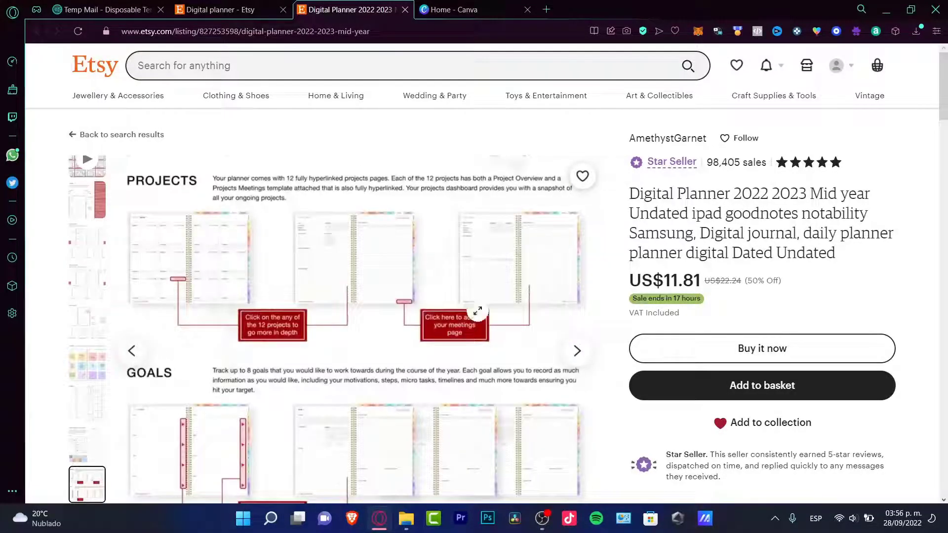
click(130, 351)
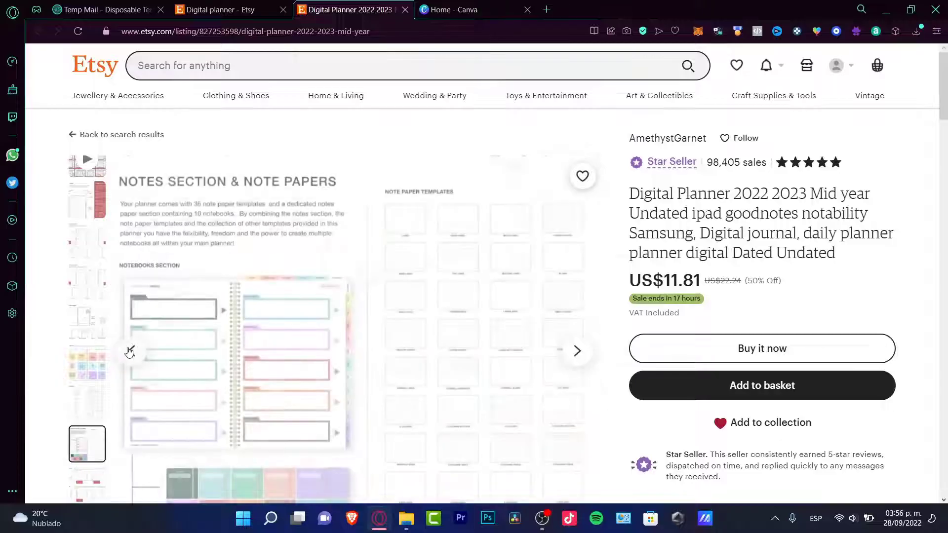
click(130, 351)
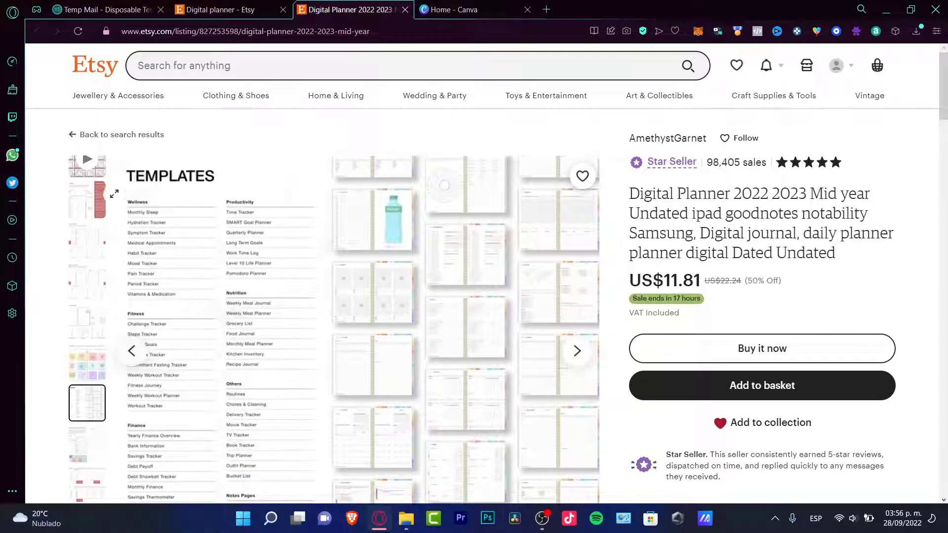
click(140, 358)
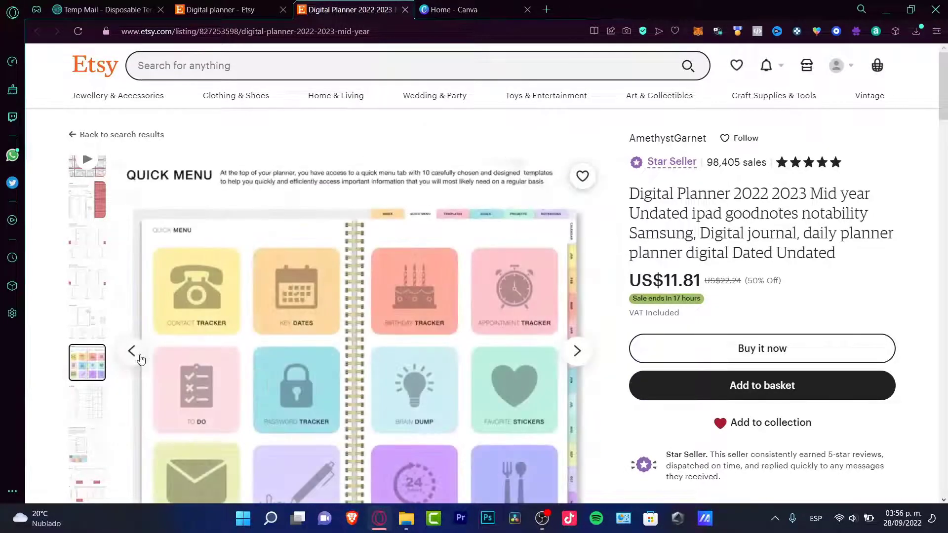
click(140, 359)
click(140, 359)
click(141, 359)
click(140, 359)
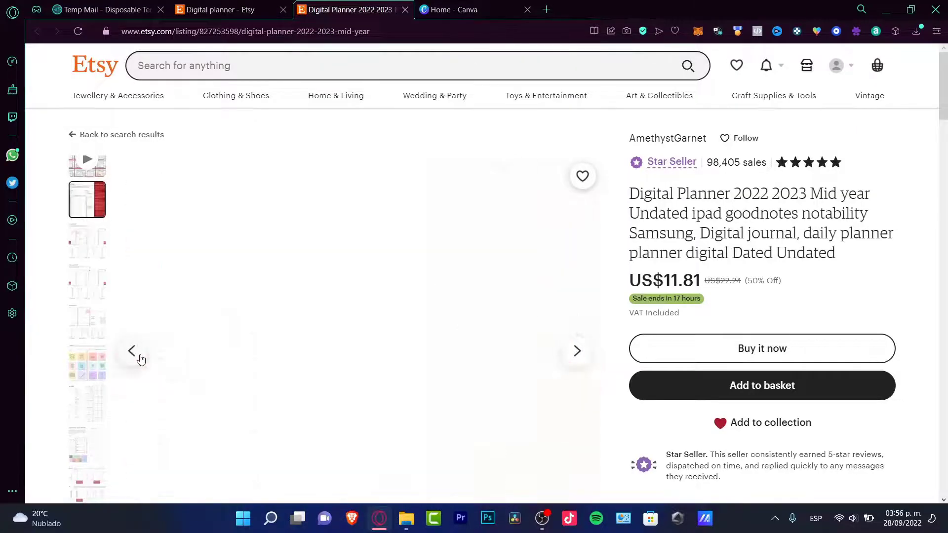
click(140, 358)
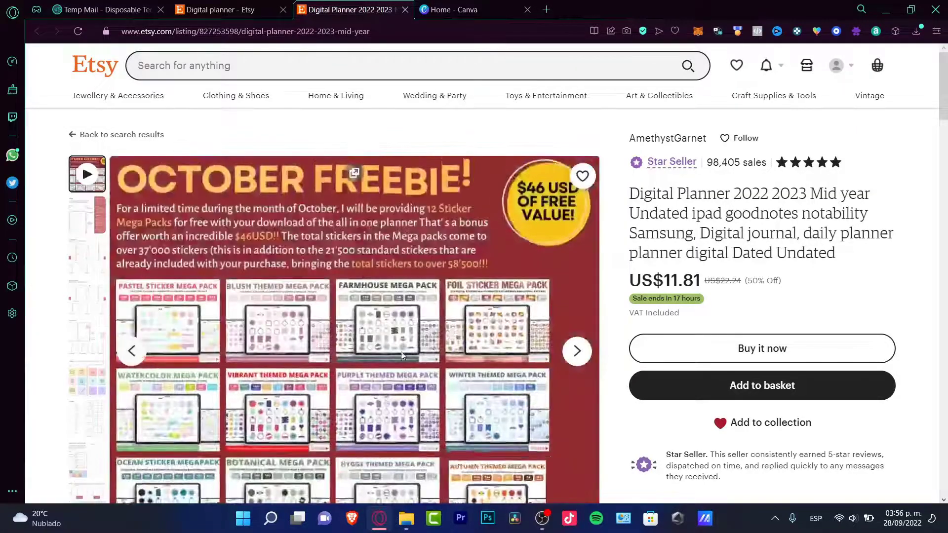
Examine the listing's preview images of the quick menu, weekly layouts, daily layouts, index page and monthly pages.
scroll(547, 310, down, 4)
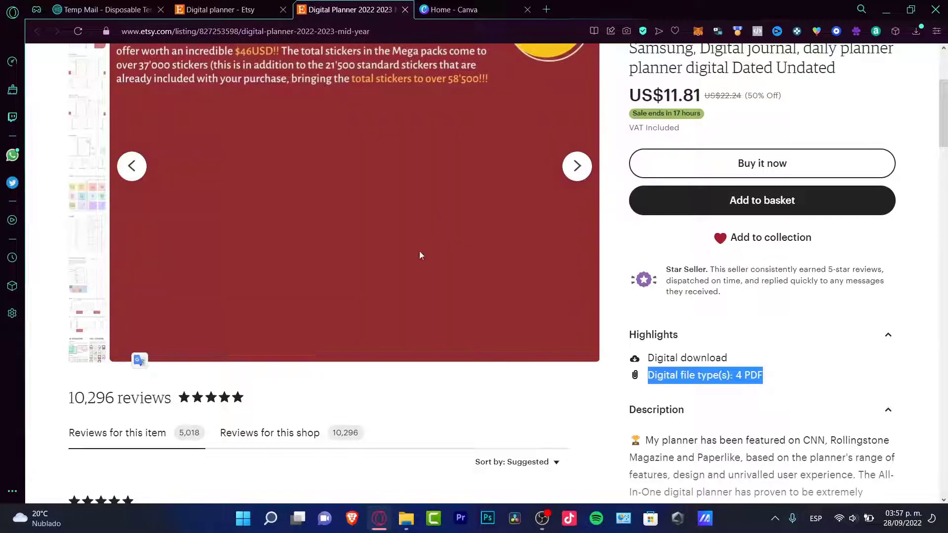
click(82, 207)
scroll(257, 288, up, 1)
scroll(257, 289, up, 3)
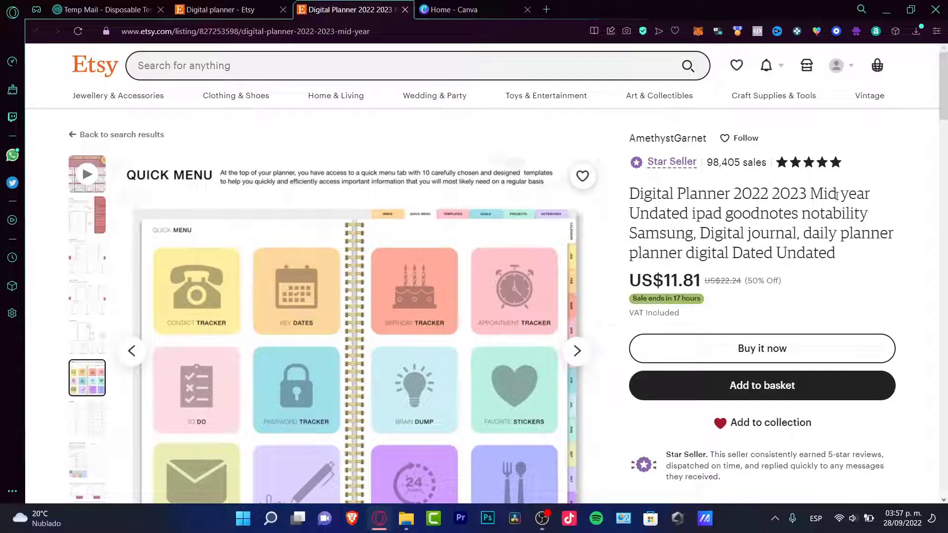
click(95, 293)
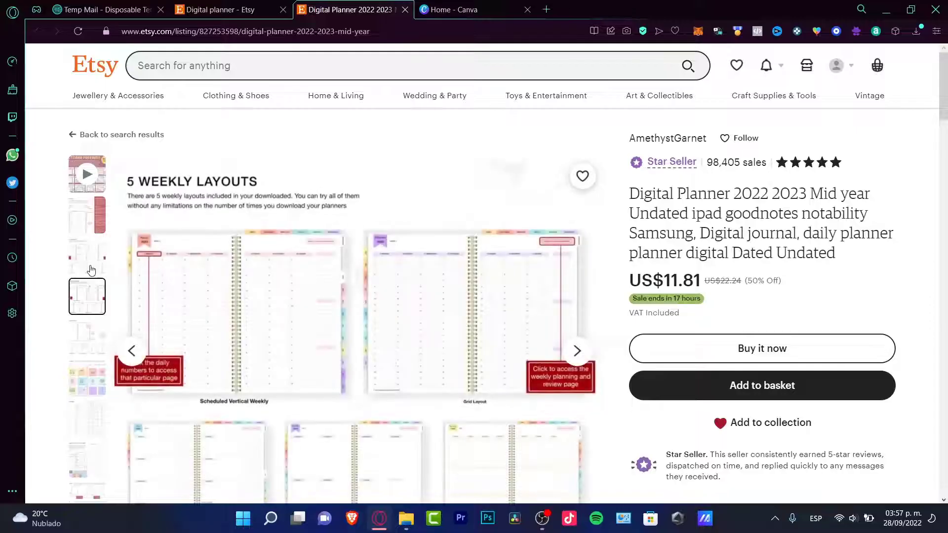
click(91, 270)
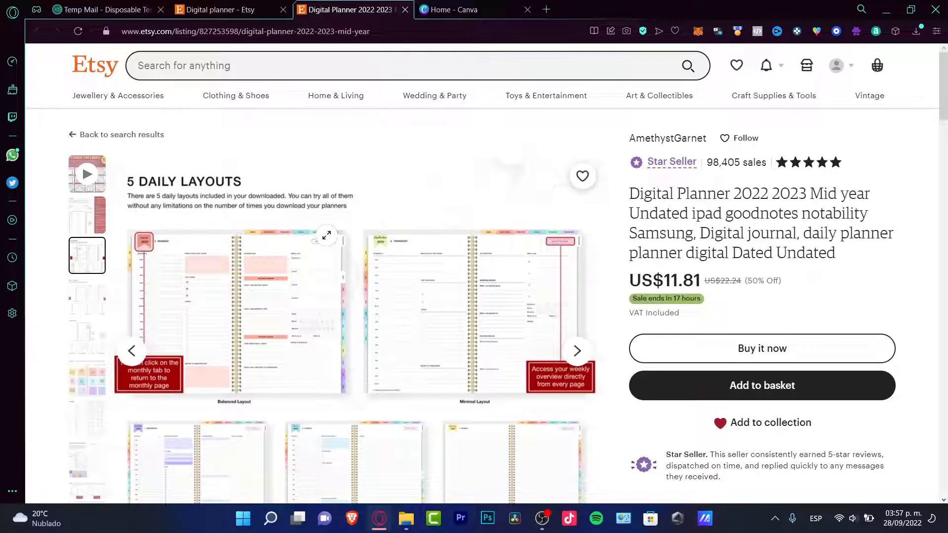
click(86, 222)
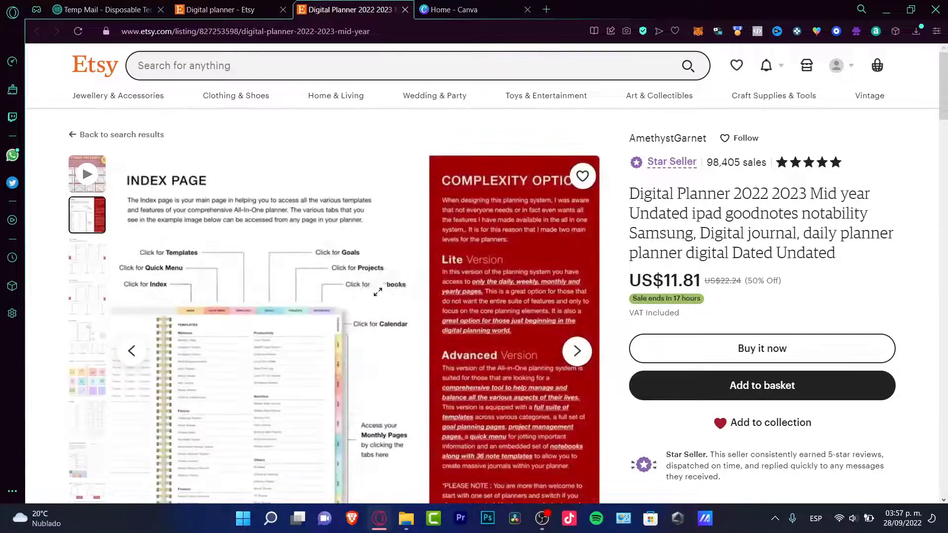
scroll(385, 292, down, 3)
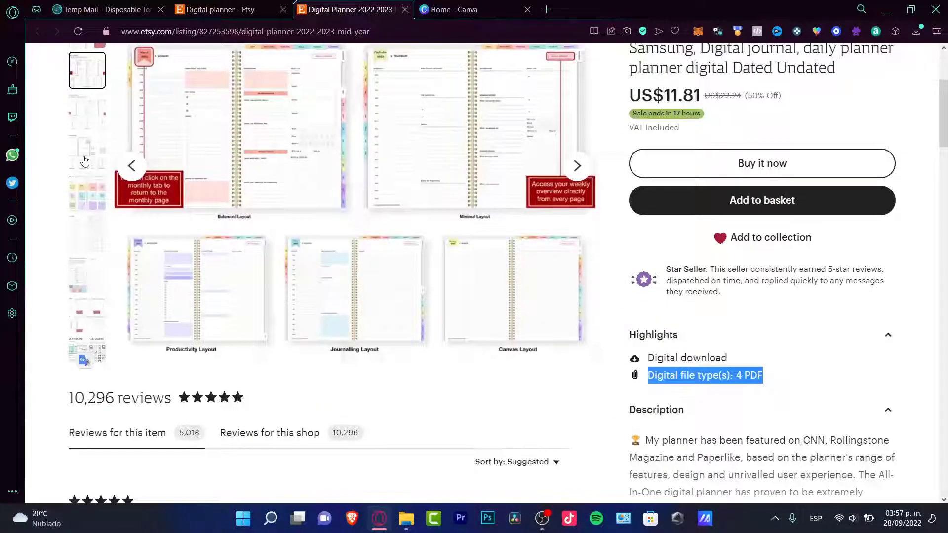
click(85, 157)
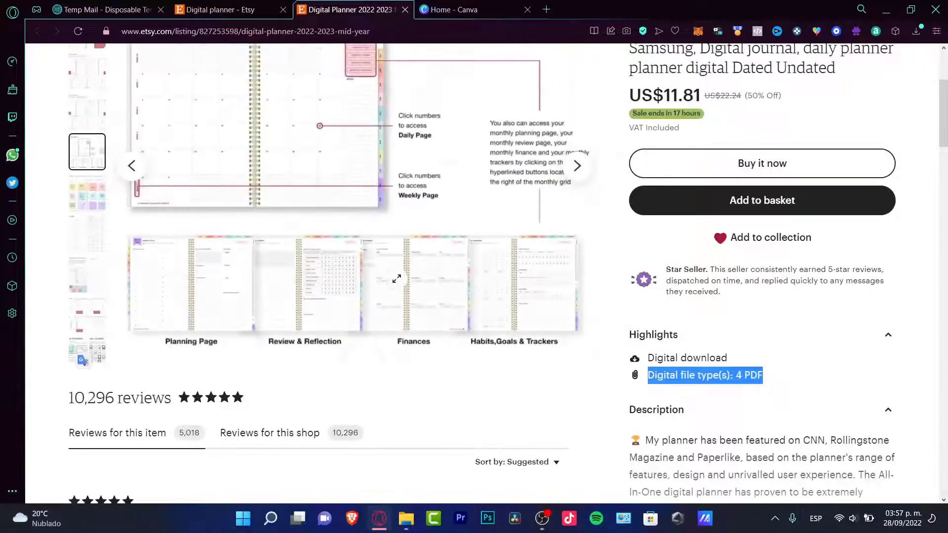
scroll(396, 280, up, 4)
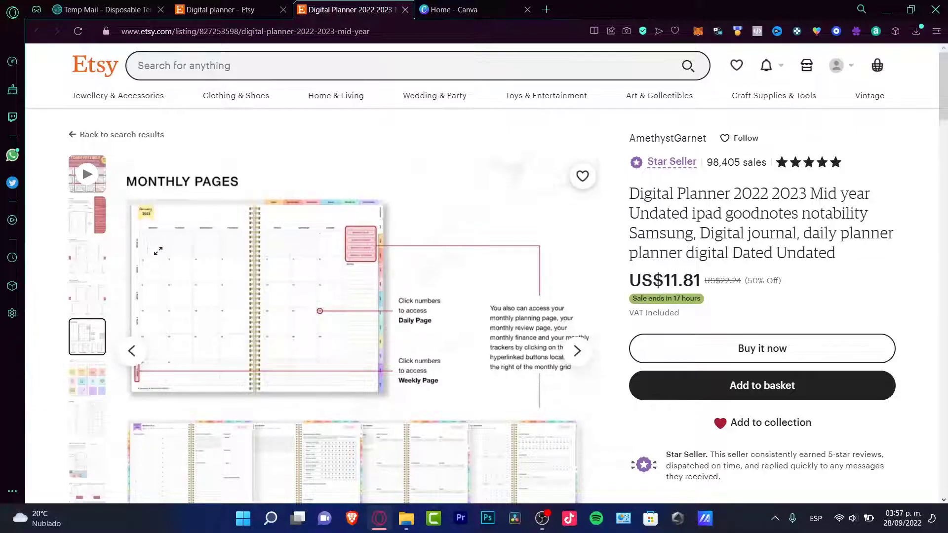
Switch to Canva, create a blank A4 Document and add two more pages to it.
click(423, 5)
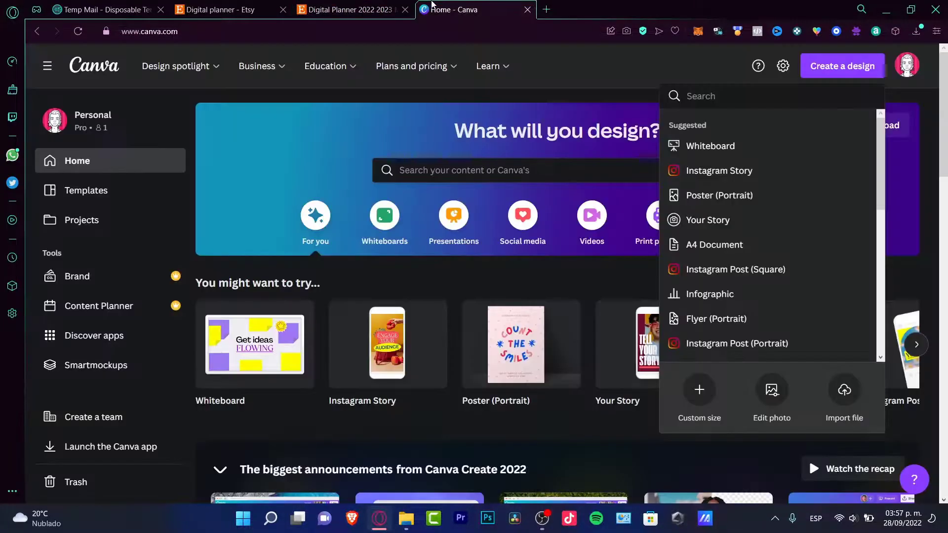
click(854, 64)
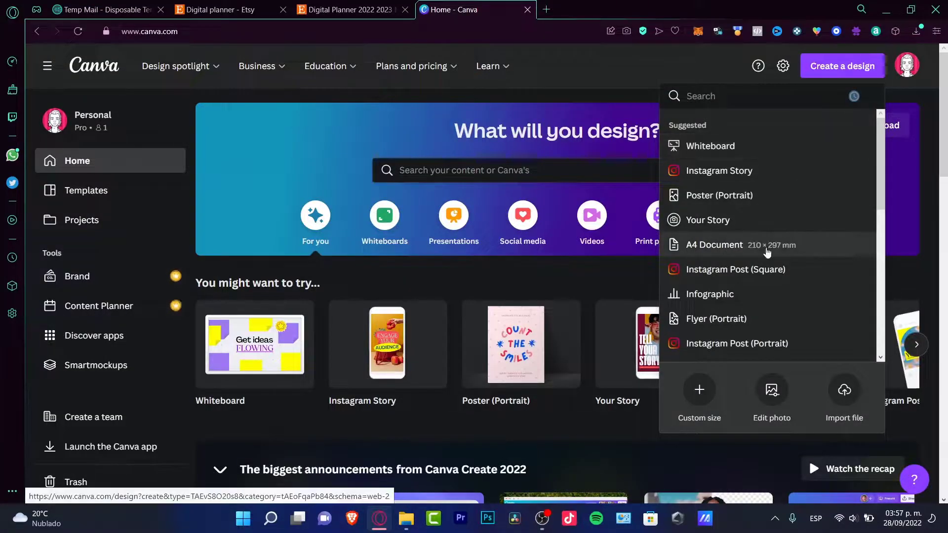
click(782, 253)
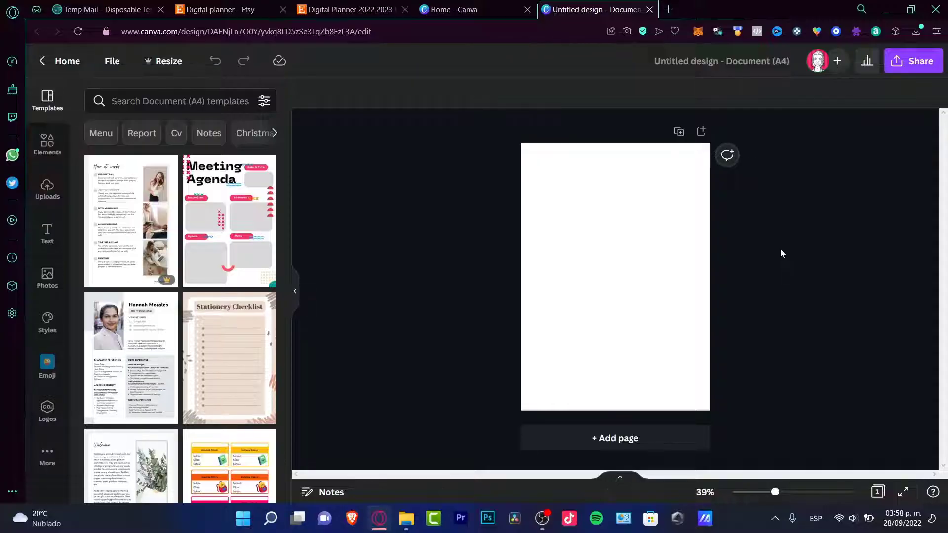
double_click(677, 438)
Show all pages in a grid and title the first page HARDCOVER.
click(878, 492)
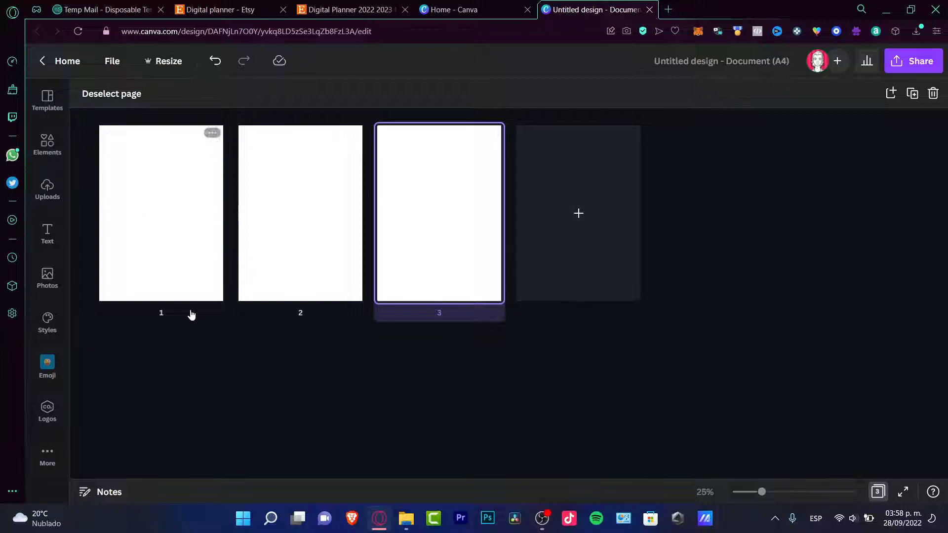
click(161, 317)
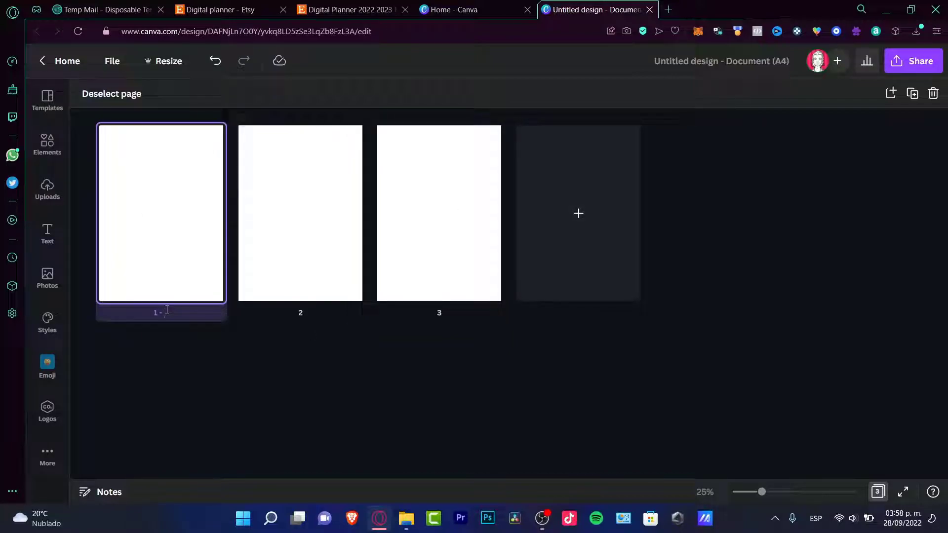
text(HARDCOVER)
Title the second page INTRODUCTION and the third page CALENDAR.
click(318, 316)
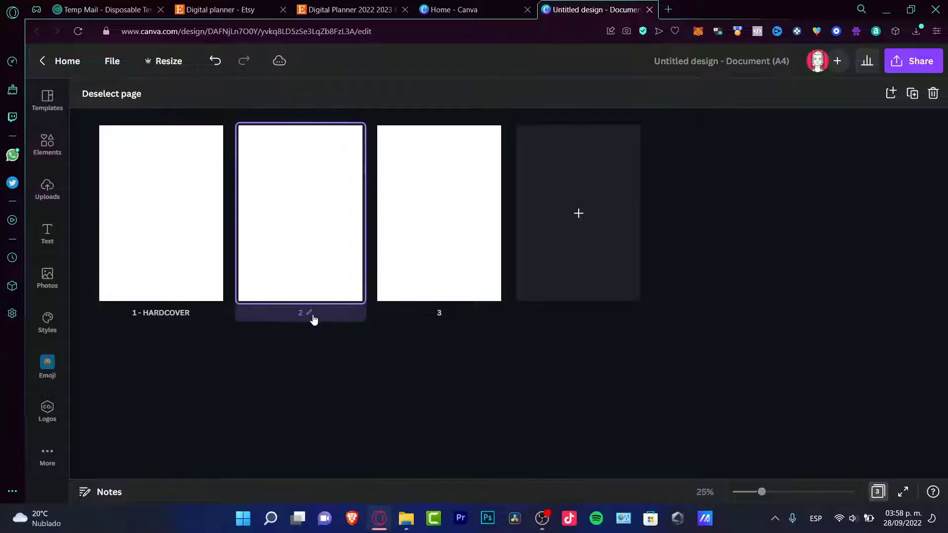
text(INTRODUCTION)
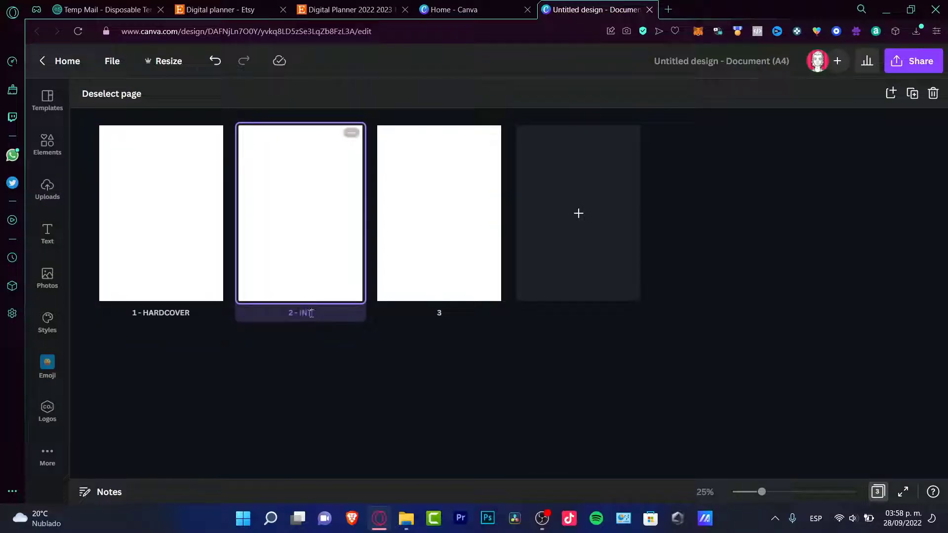
click(449, 316)
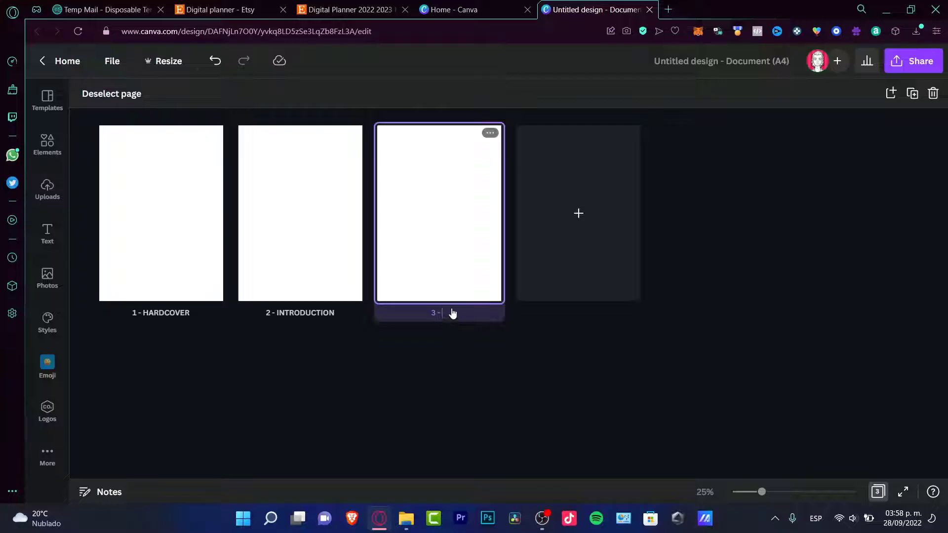
text(CALENDAR)
Add a fourth page and title it WEEKLY NOTES.
click(598, 276)
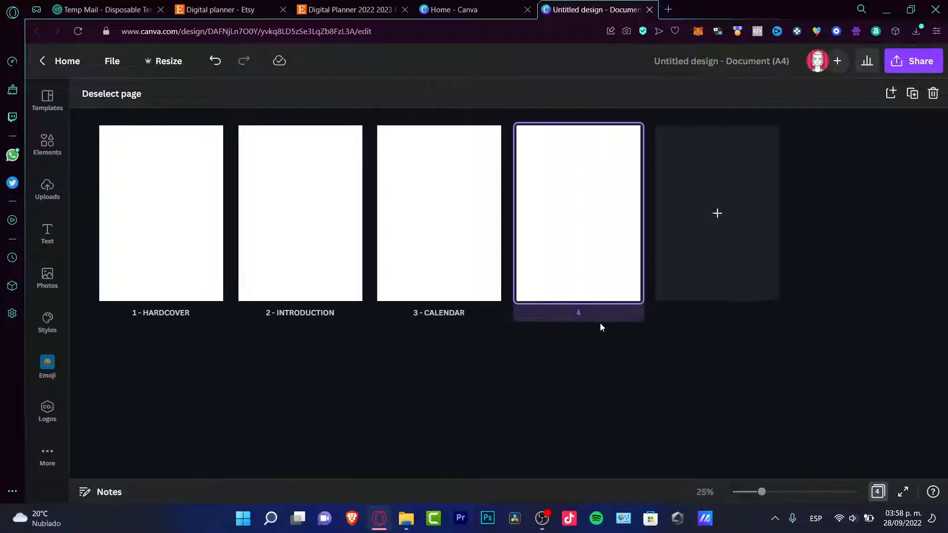
click(588, 315)
text(WEEKLY NOTES)
Add a fifth page and title it MONTHLY PLANNER.
click(720, 281)
click(730, 317)
text(MONTL)
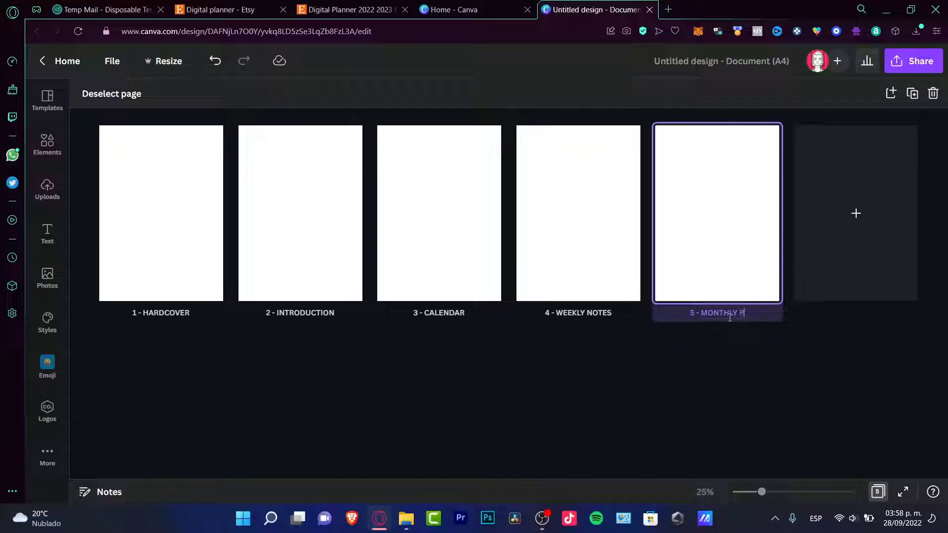
text(LANNER)
click(721, 409)
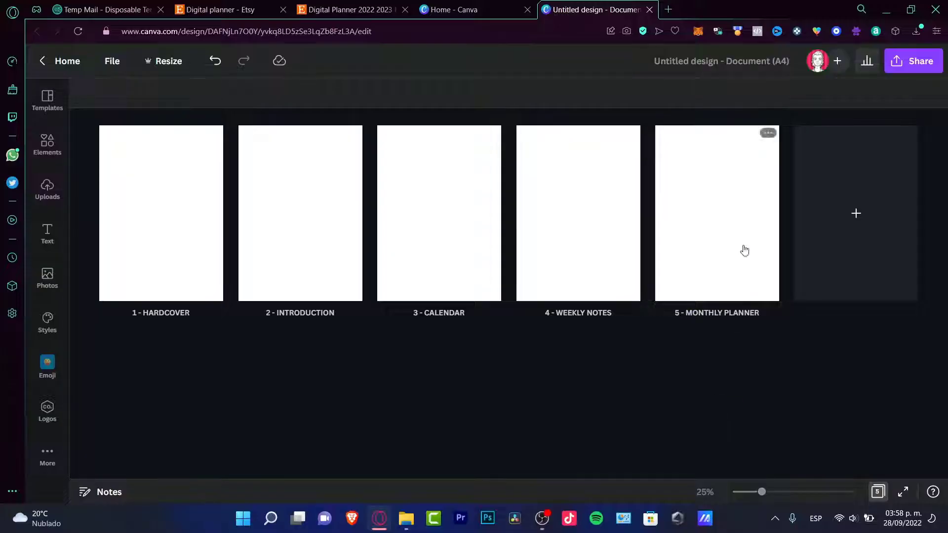
Move the MONTHLY PLANNER page ahead of the WEEKLY NOTES page.
drag(745, 250, 583, 279)
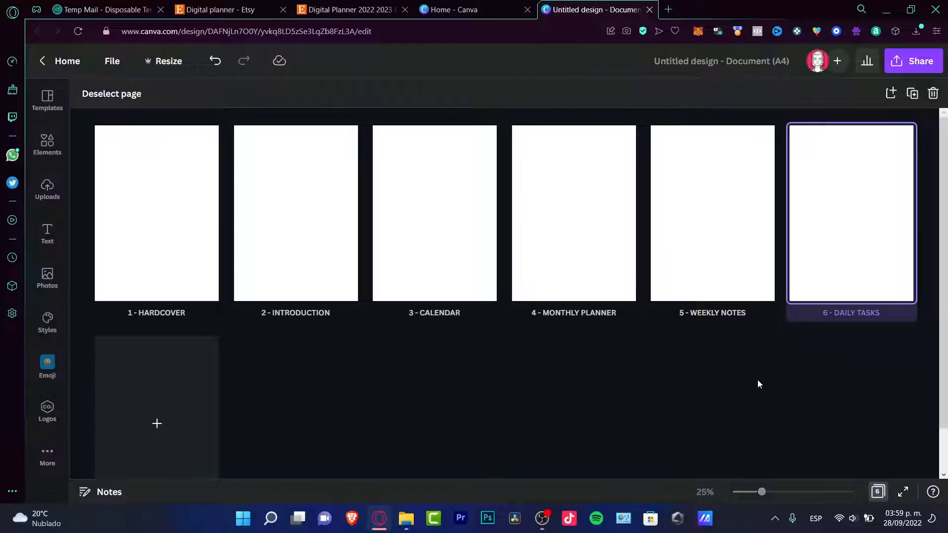
Open the HARDCOVER page for editing and add the recently used ringed planet graphic.
click(168, 198)
double_click(168, 198)
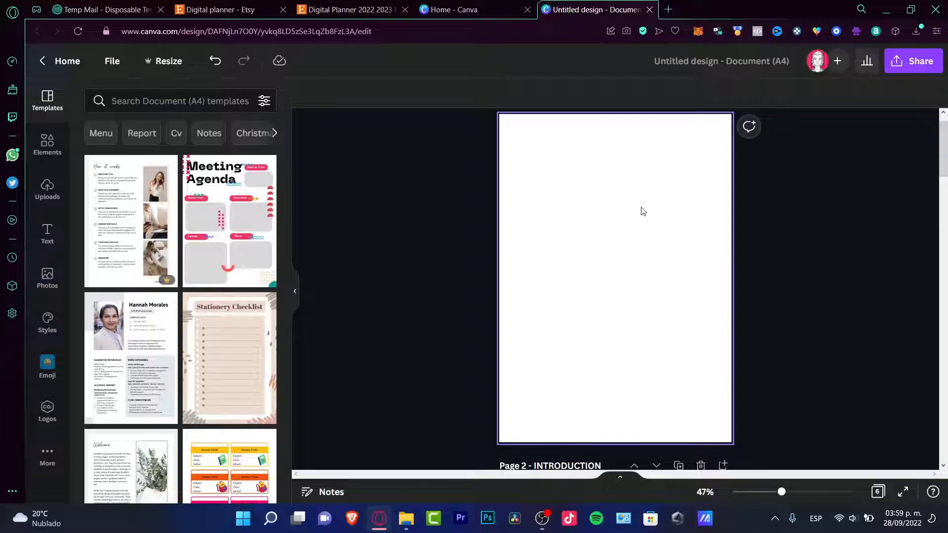
scroll(944, 191, up, 5)
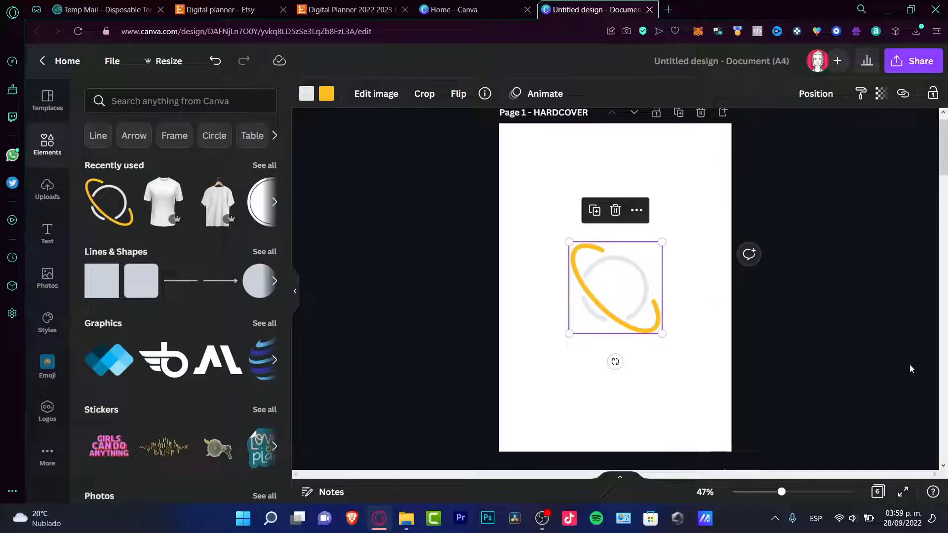
click(911, 377)
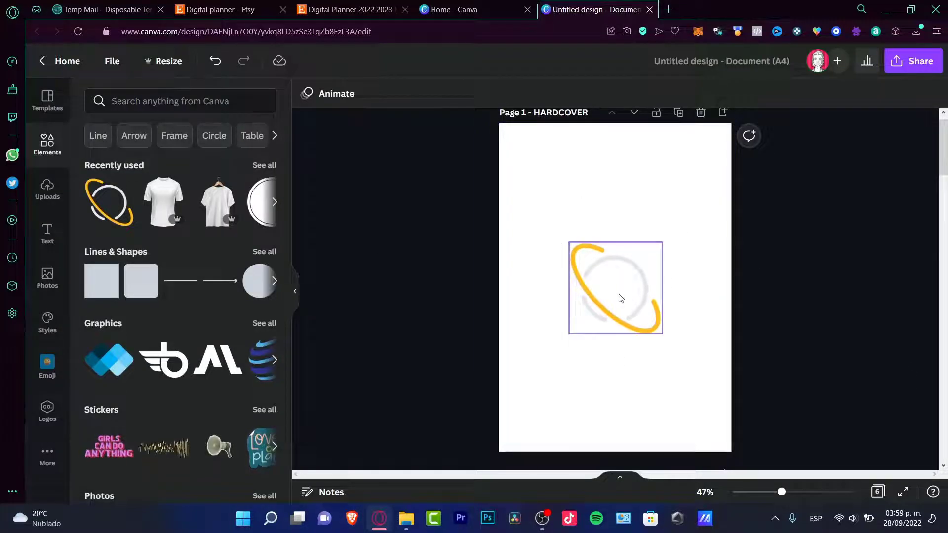
Search the elements for LOGO, limit the results to graphics and refine the search to LOGO saturn.
click(185, 101)
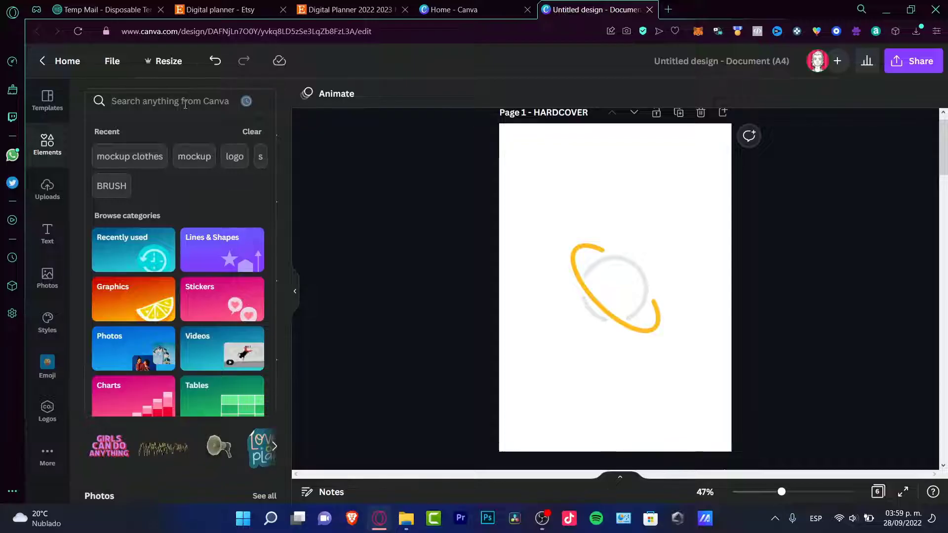
text(LOGO)
key(Return)
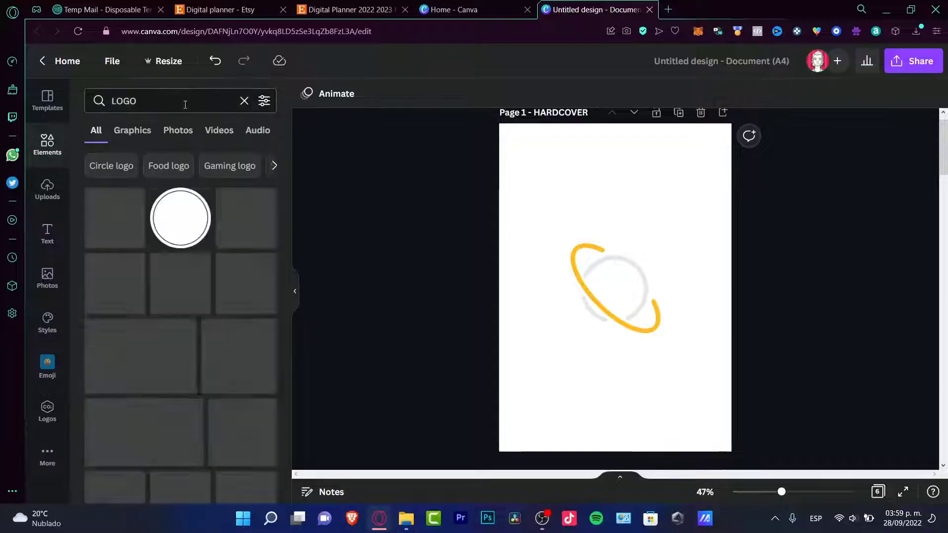
click(148, 130)
click(151, 101)
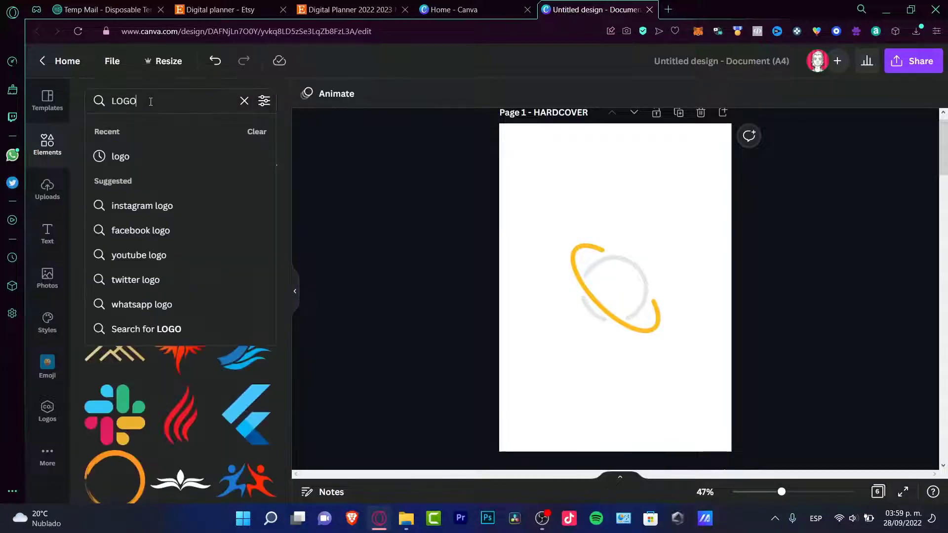
text(saturn)
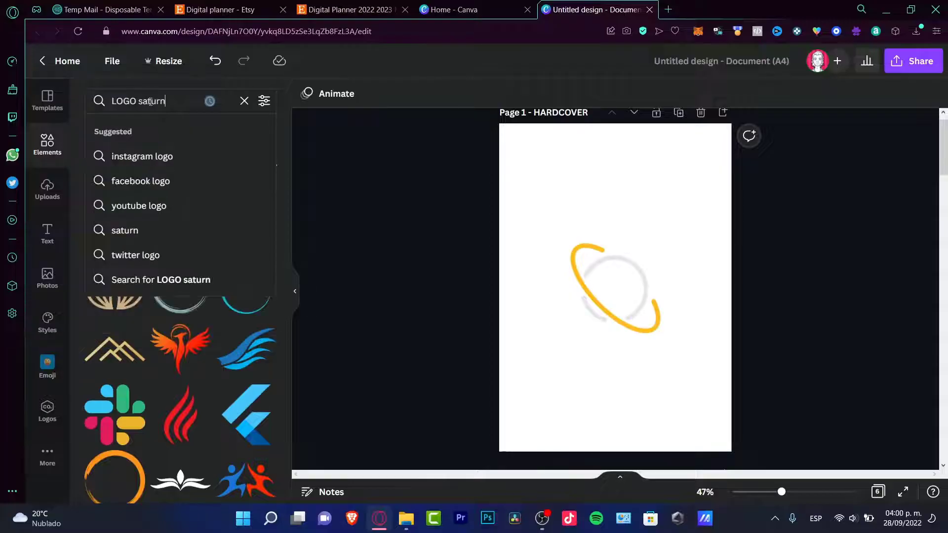
key(Return)
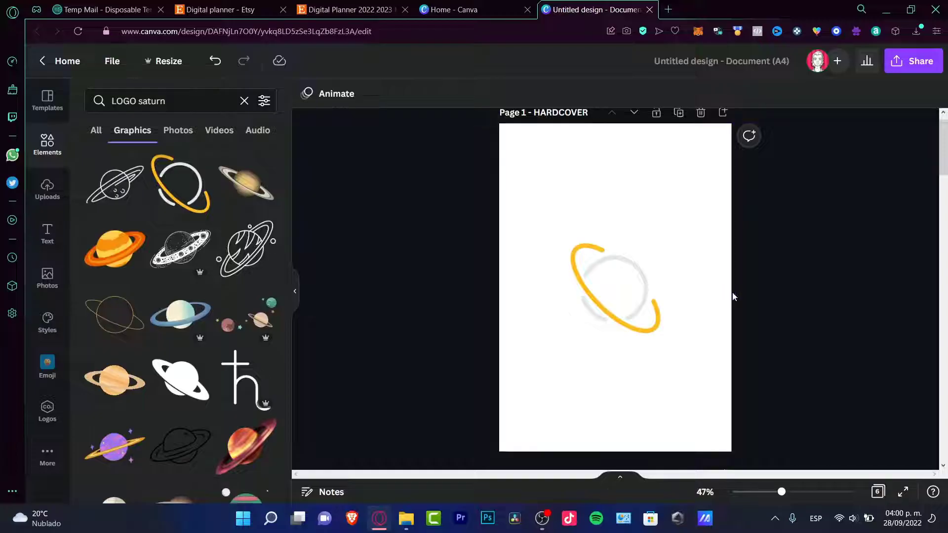
Move the planet graphic up slightly above the centre of the cover.
drag(620, 316, 614, 269)
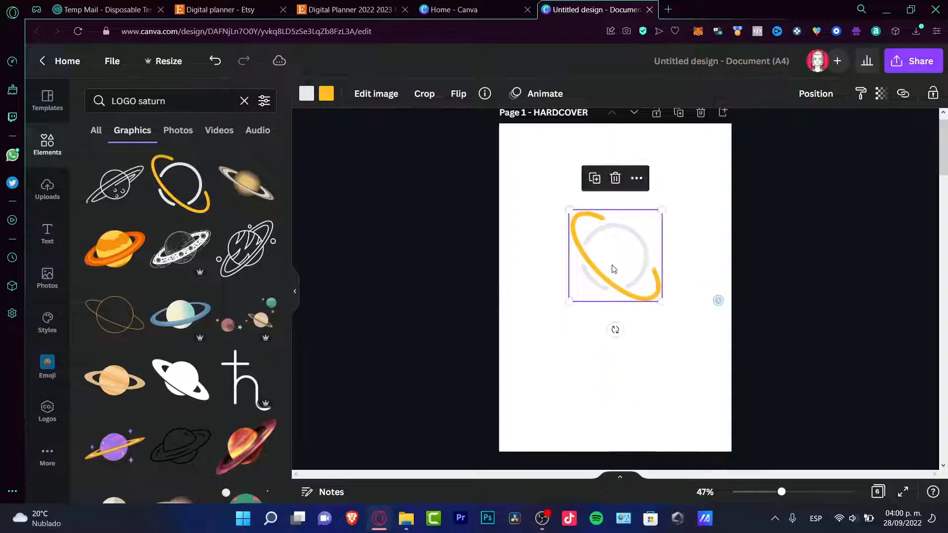
click(708, 269)
Add a subheading reading 2023 SPACE PLANNER and place it centred below the planet graphic.
click(47, 233)
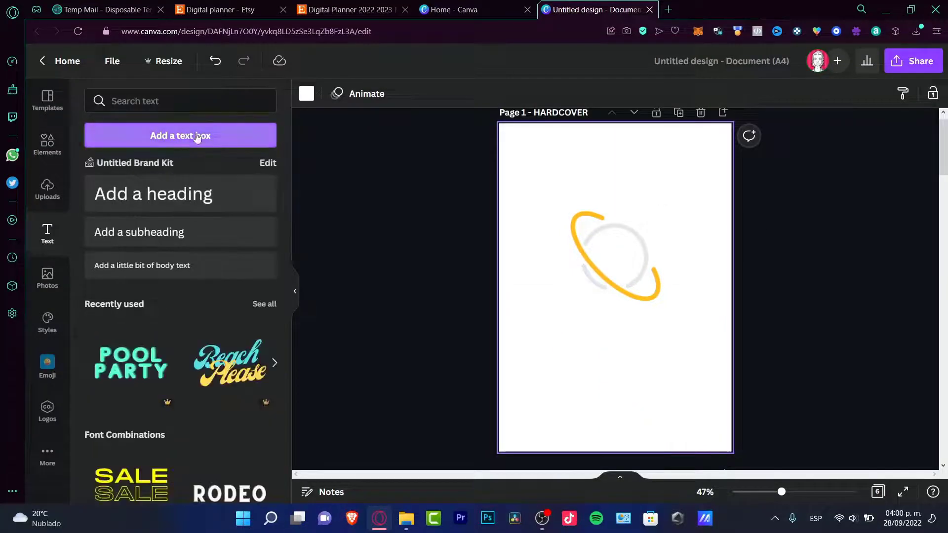
click(205, 237)
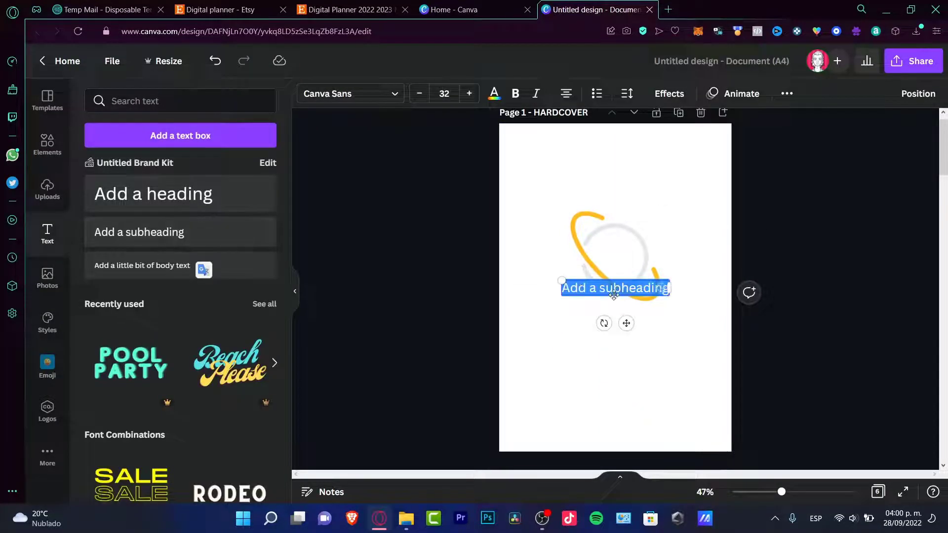
text(MY)
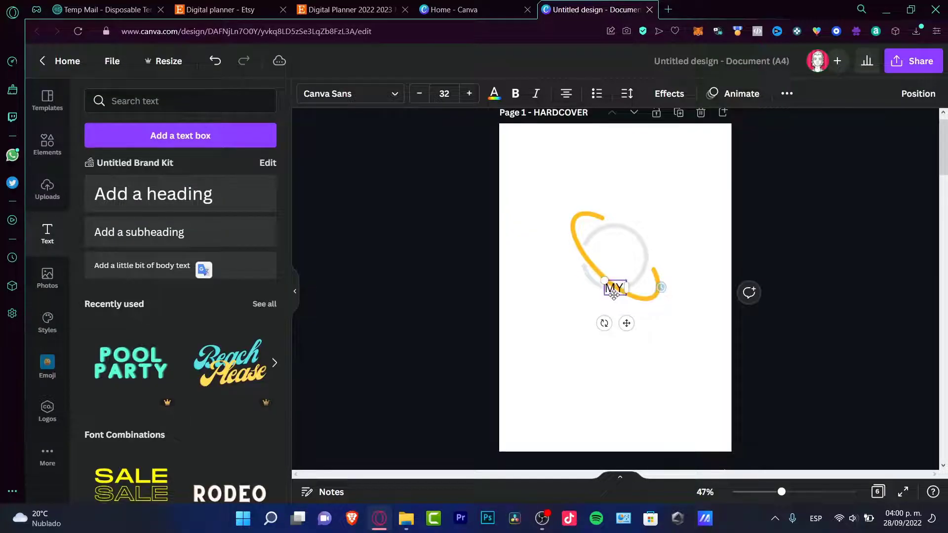
text( YEARLY P)
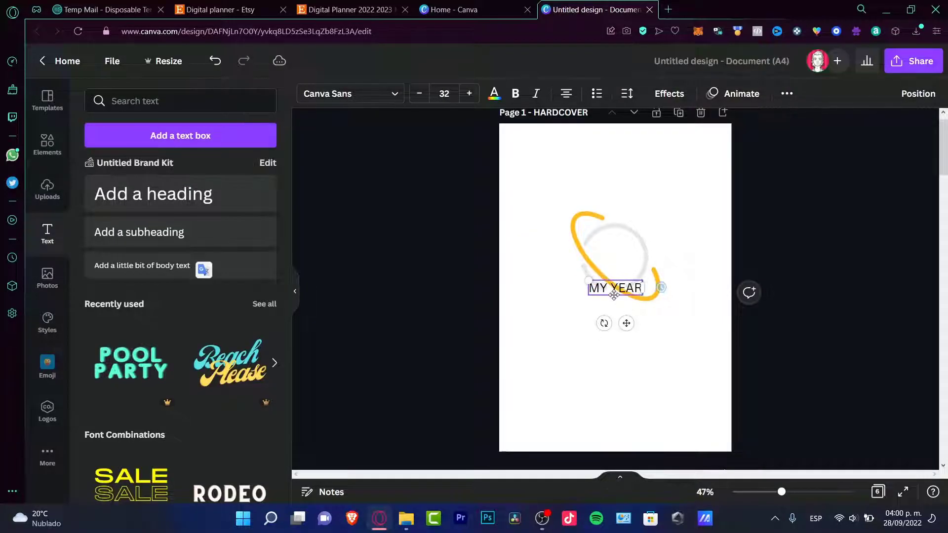
text(LAN)
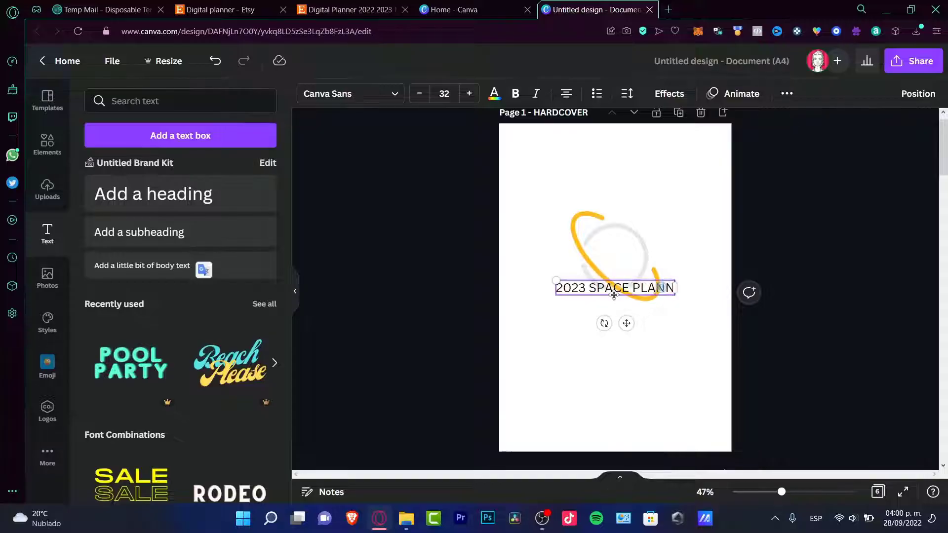
text(ER)
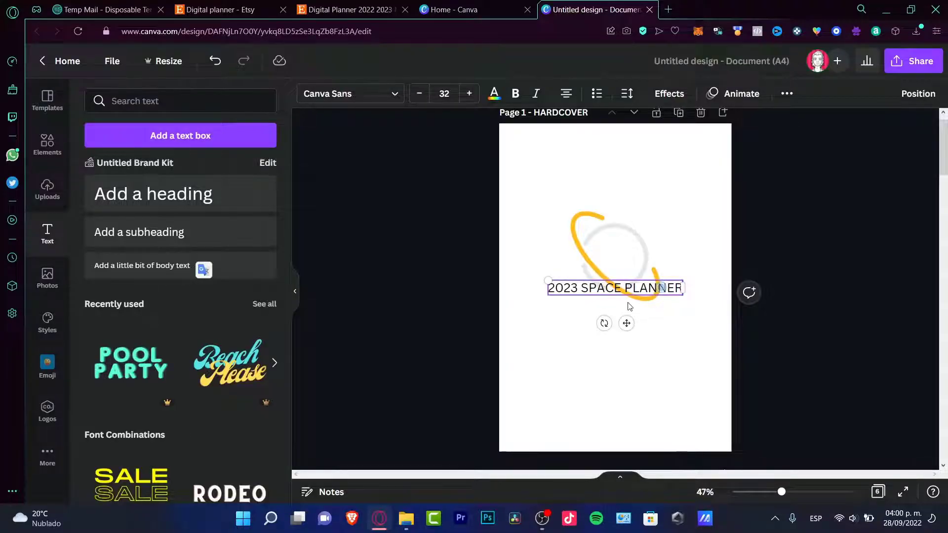
click(673, 331)
drag(674, 291, 676, 333)
key(alt+r)
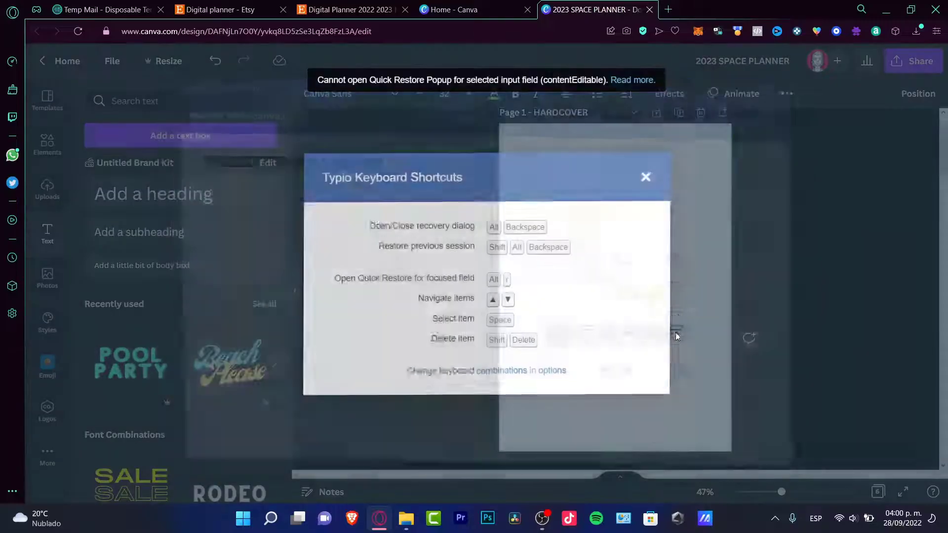
click(647, 177)
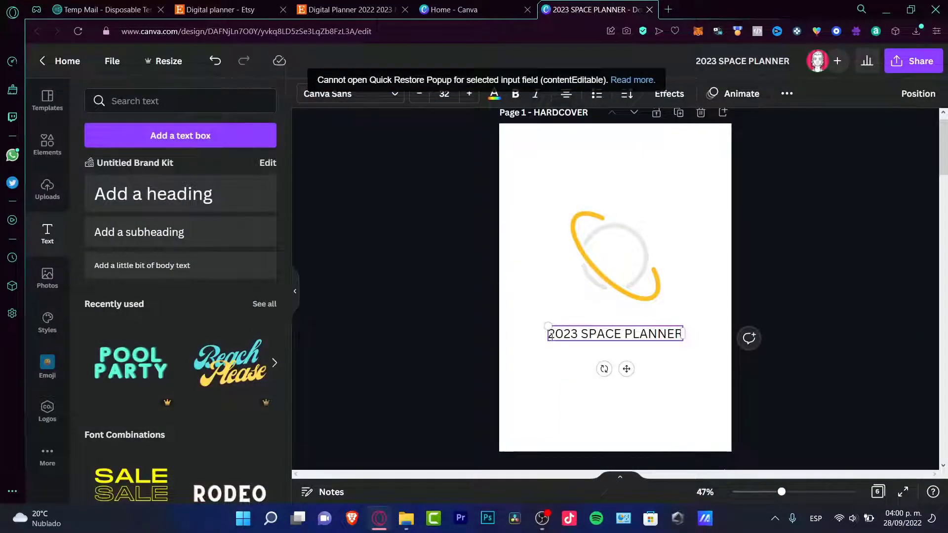
Search the fonts for NASA for the cover title and browse the font categories.
drag(549, 335, 690, 336)
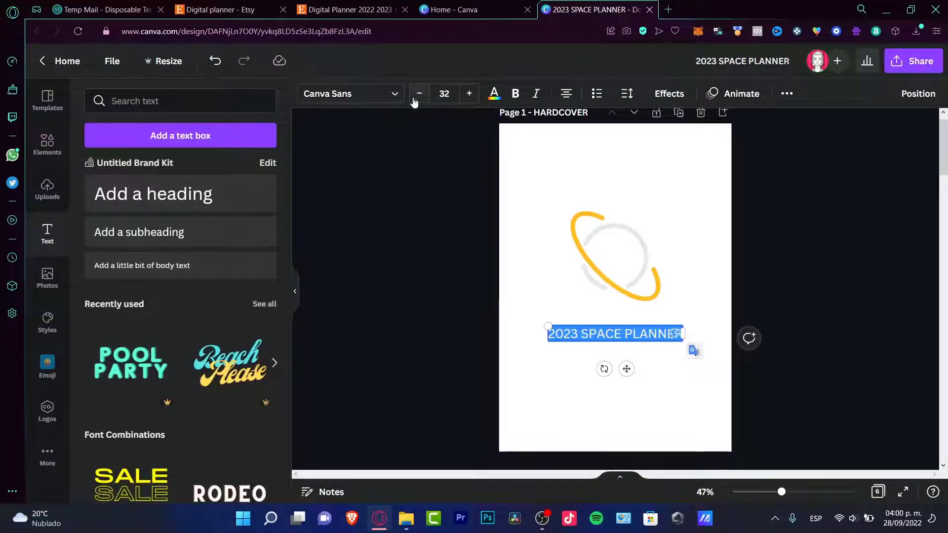
click(396, 94)
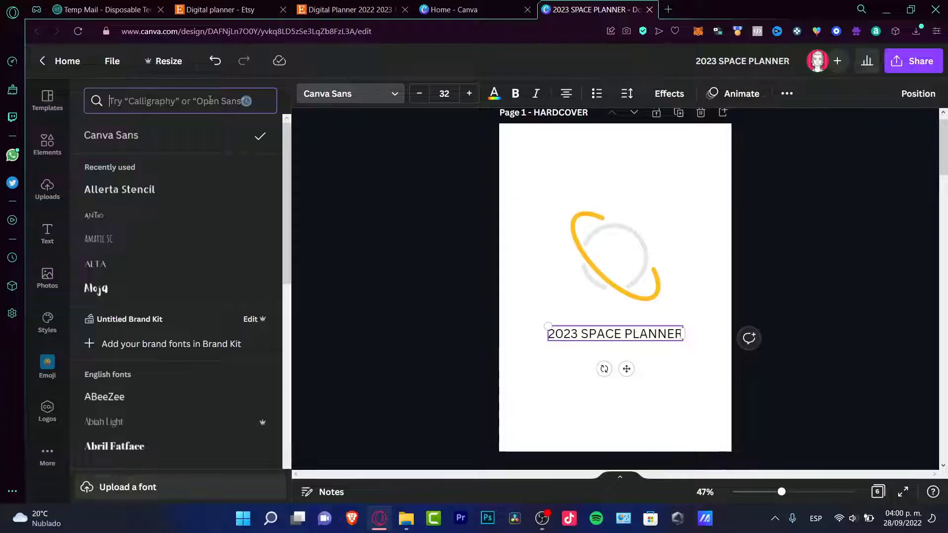
text(NASA)
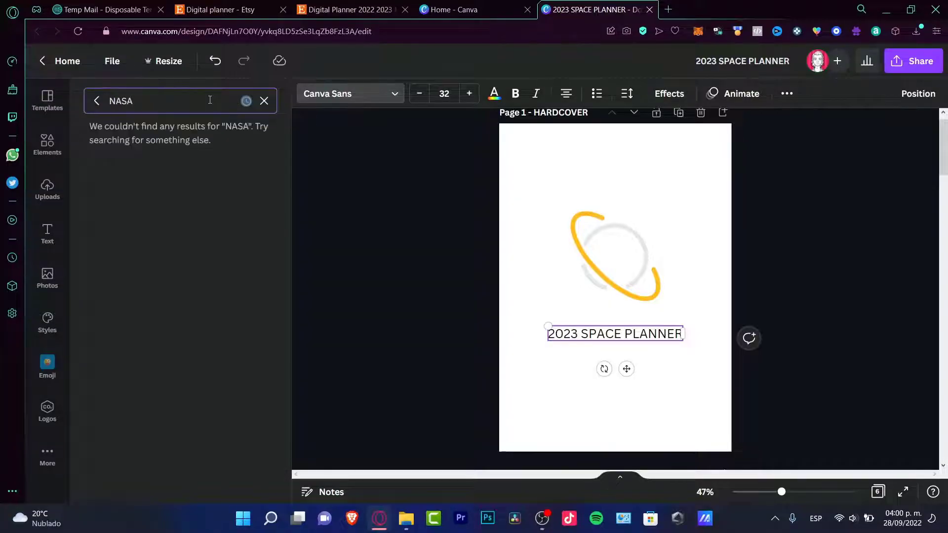
double_click(210, 100)
click(263, 101)
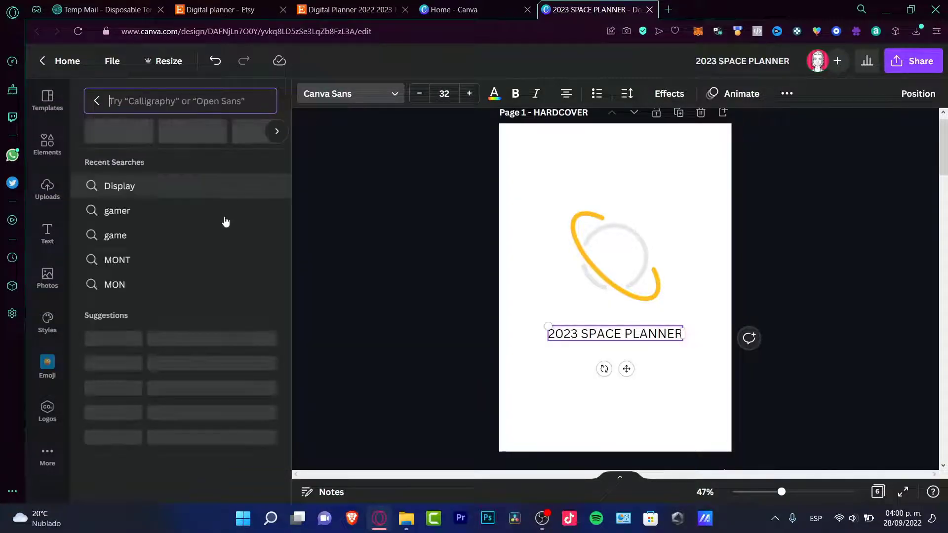
click(277, 132)
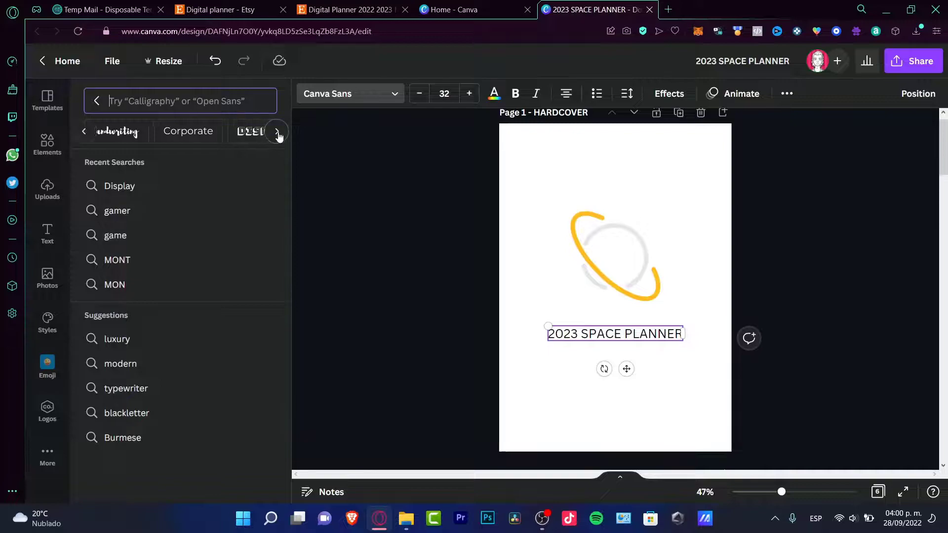
click(98, 102)
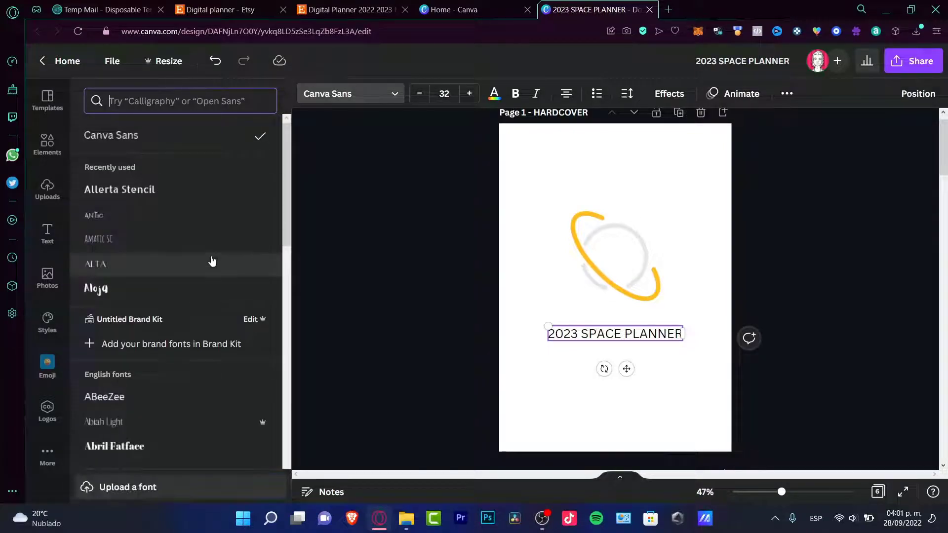
Search the fonts for SPACE and set the cover title to Space Age.
text(SPACE)
click(169, 208)
click(402, 348)
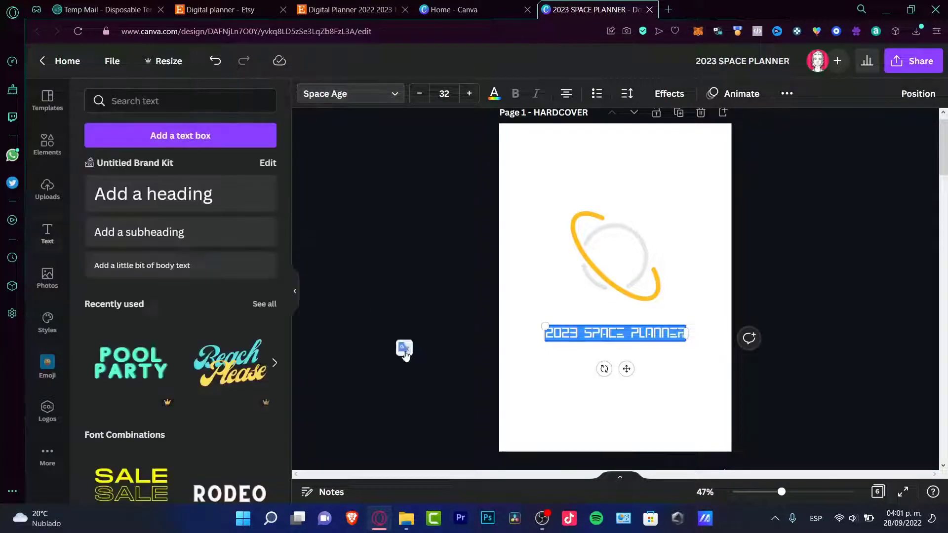
click(696, 406)
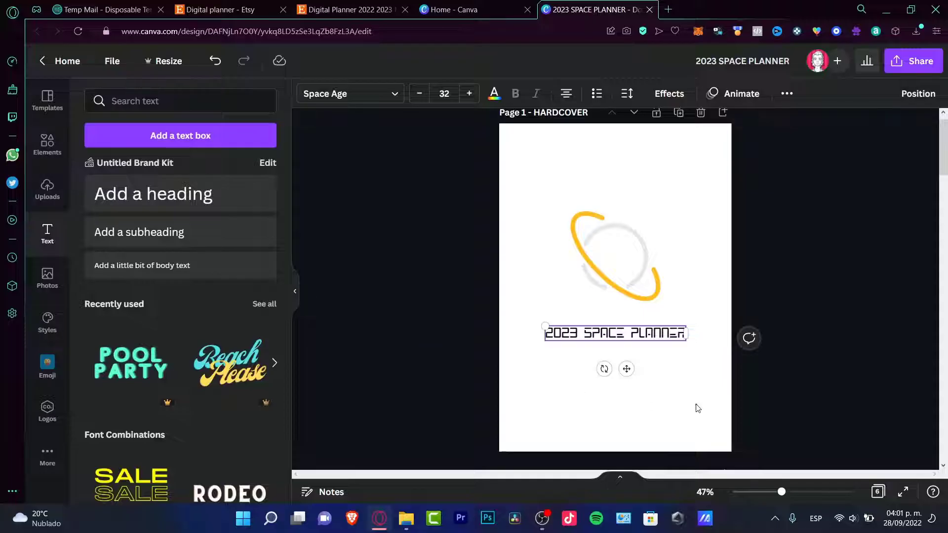
Recolour the 2023 SPACE PLANNER title with the off-white from the brand kit palette.
click(673, 338)
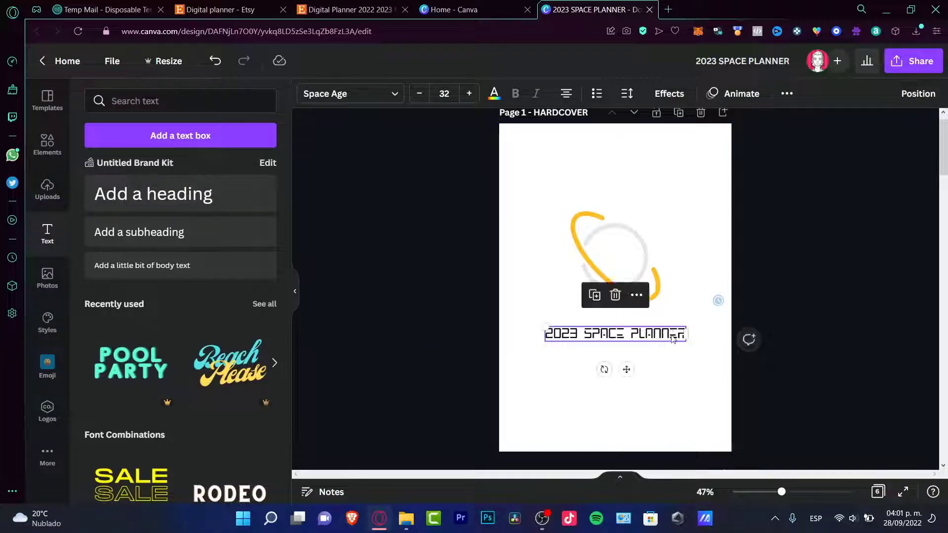
click(492, 94)
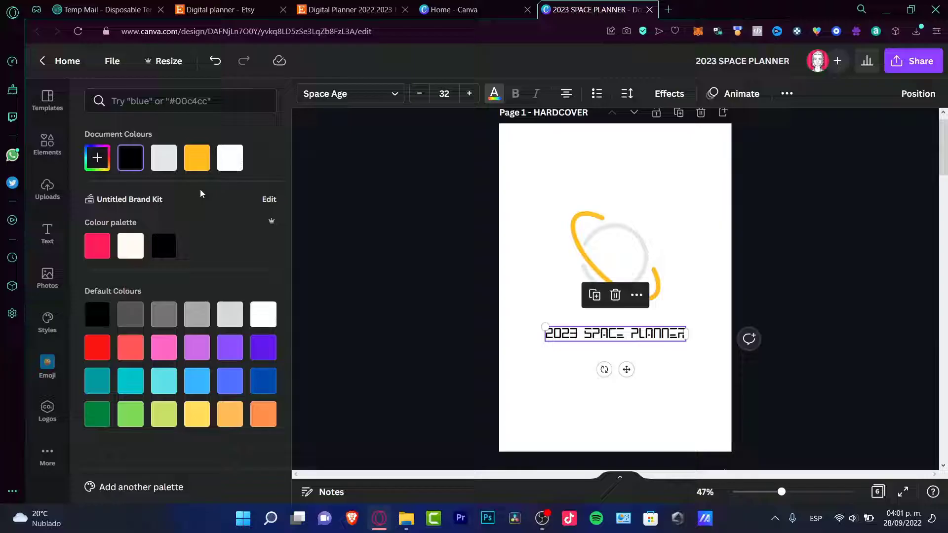
click(131, 246)
click(659, 414)
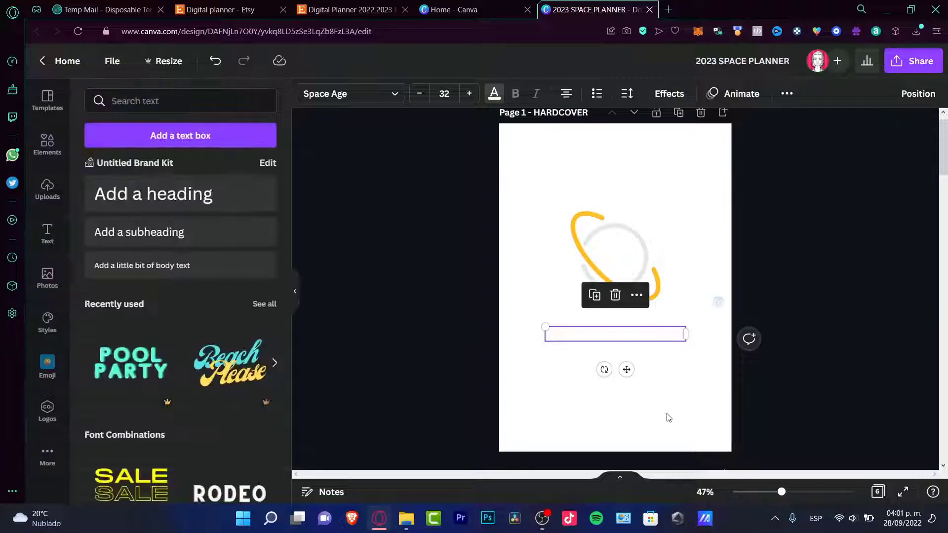
Try black as the HARDCOVER page background, and set it to the custom dark purple #331D40.
click(714, 432)
click(726, 435)
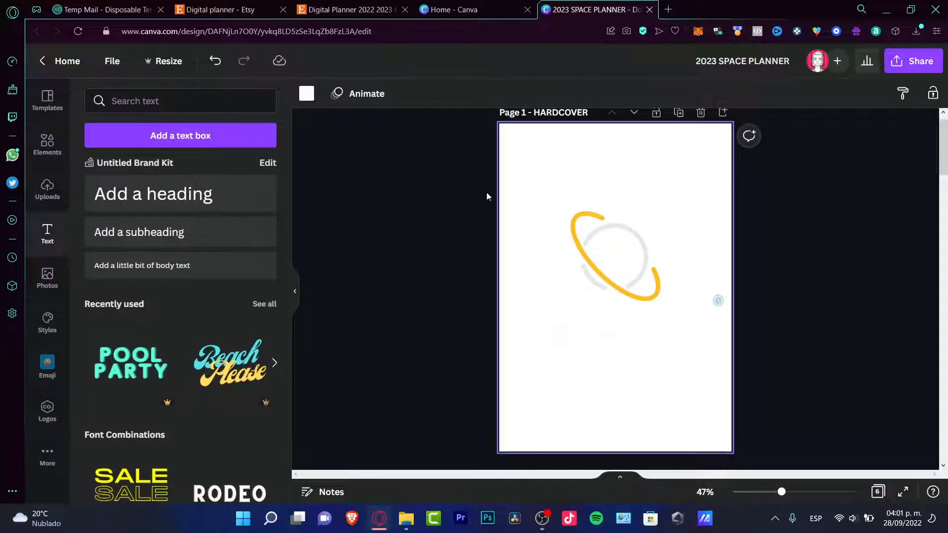
click(307, 94)
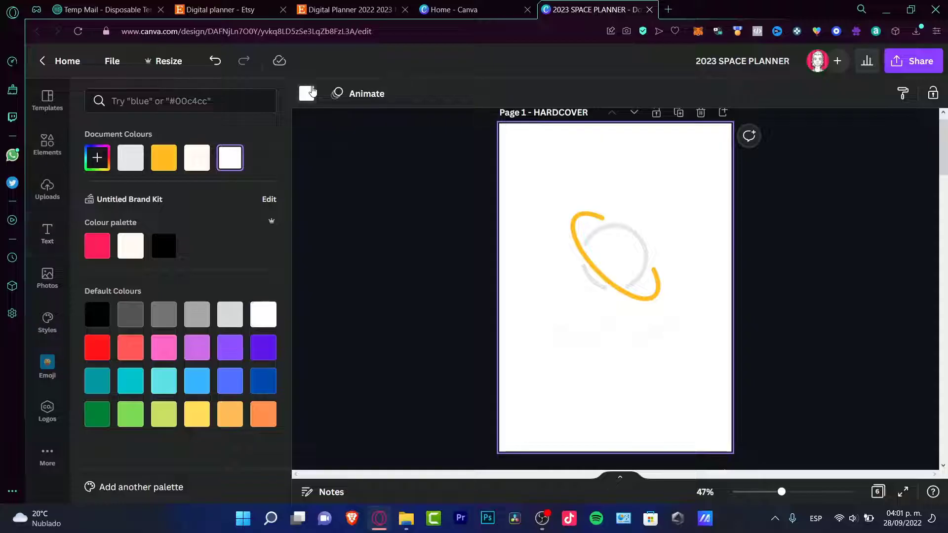
click(95, 314)
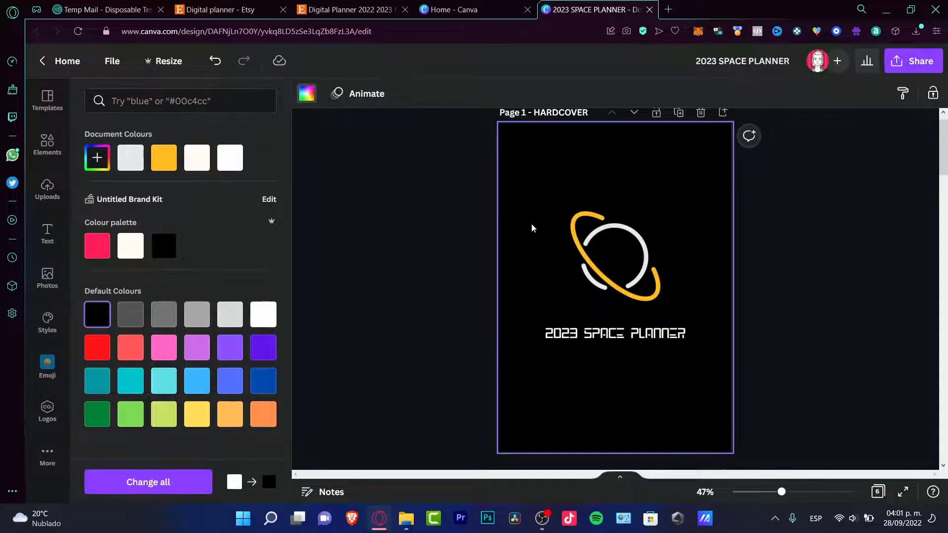
click(104, 157)
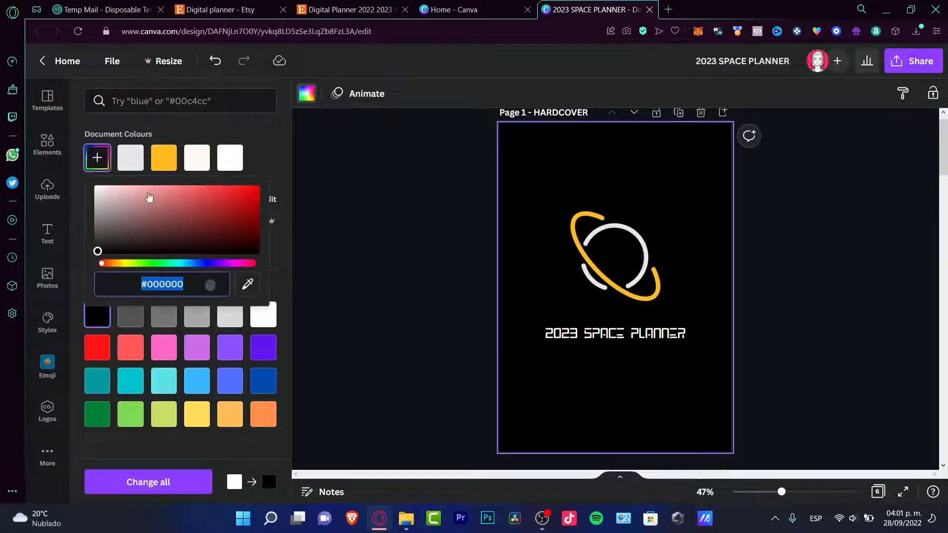
drag(226, 264, 220, 264)
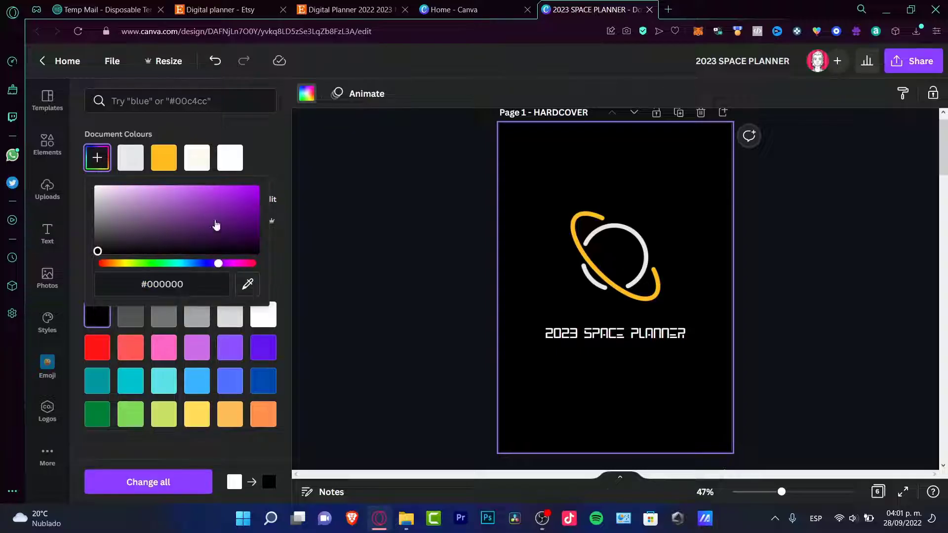
drag(213, 222, 186, 237)
click(783, 288)
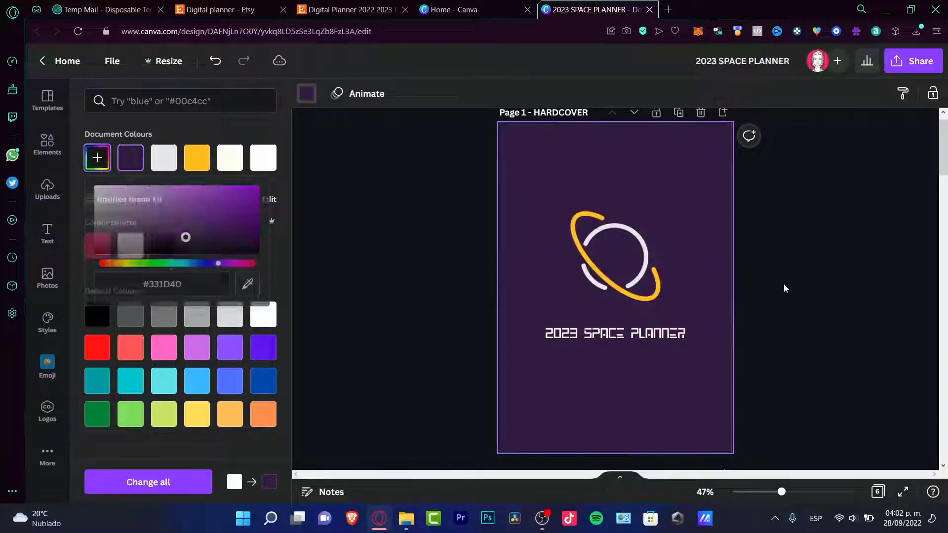
Search the graphic elements for star pattern.
click(51, 141)
click(181, 107)
key(Return)
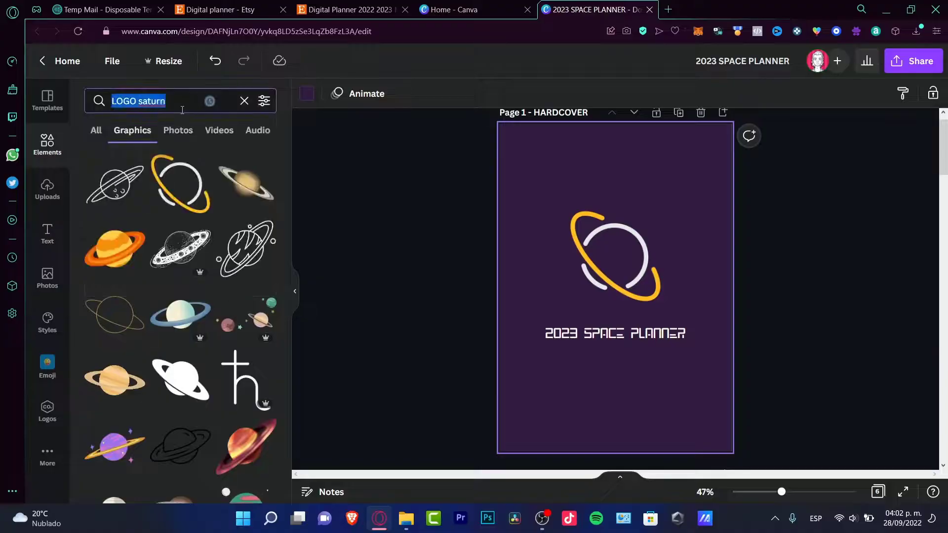
text(star templates)
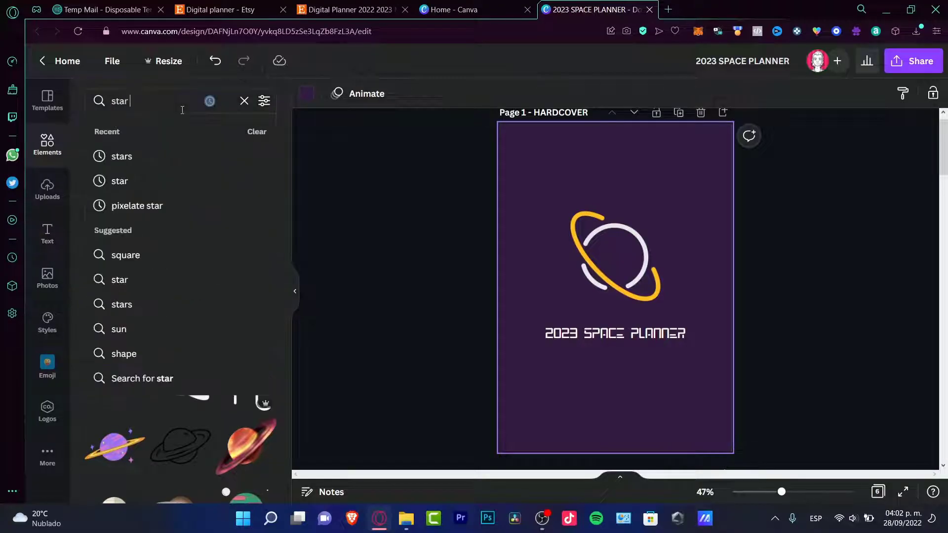
key(Return)
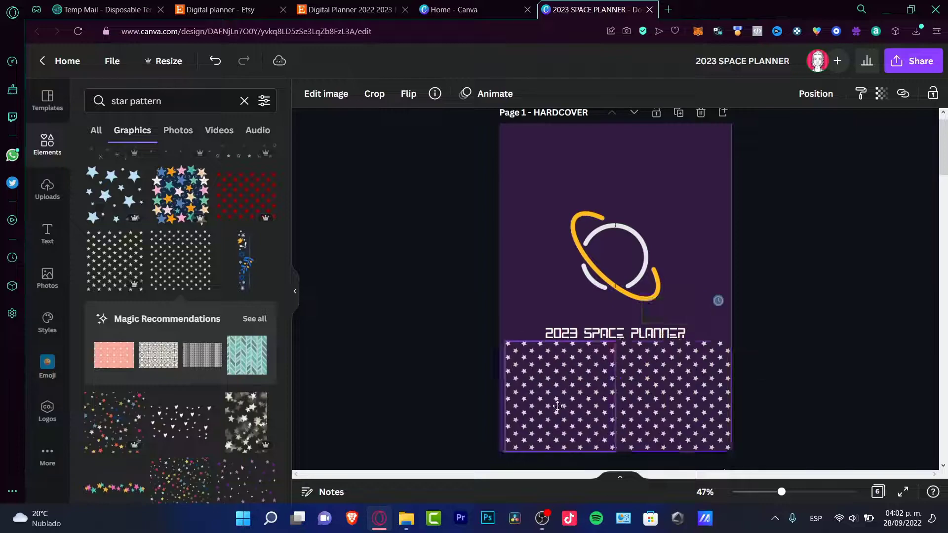
Cover the whole HARDCOVER page with duplicated tiles of a small white star pattern at reduced transparency.
shift+click(517, 393)
click(903, 93)
drag(867, 141, 810, 141)
key(ctrl+d)
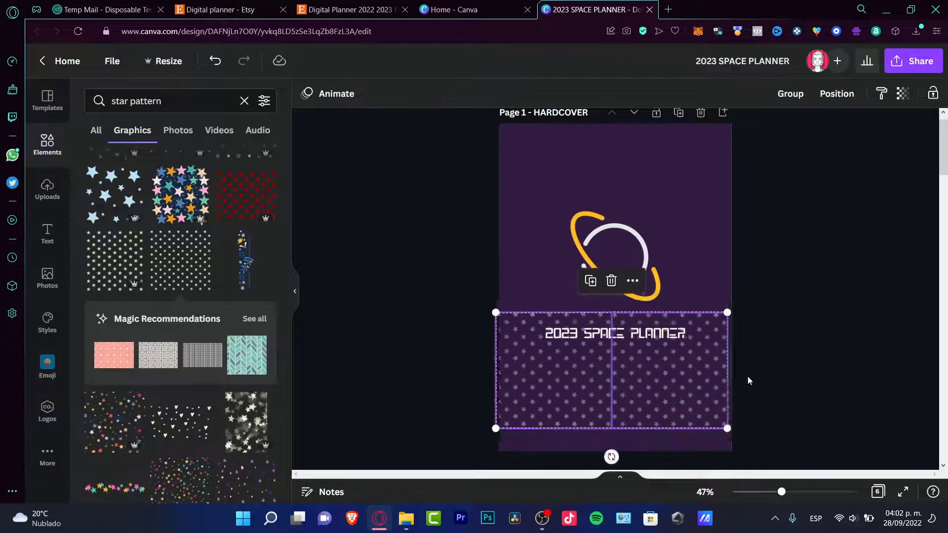
drag(667, 381, 670, 287)
key(ctrl+d)
drag(805, 392, 592, 149)
click(836, 346)
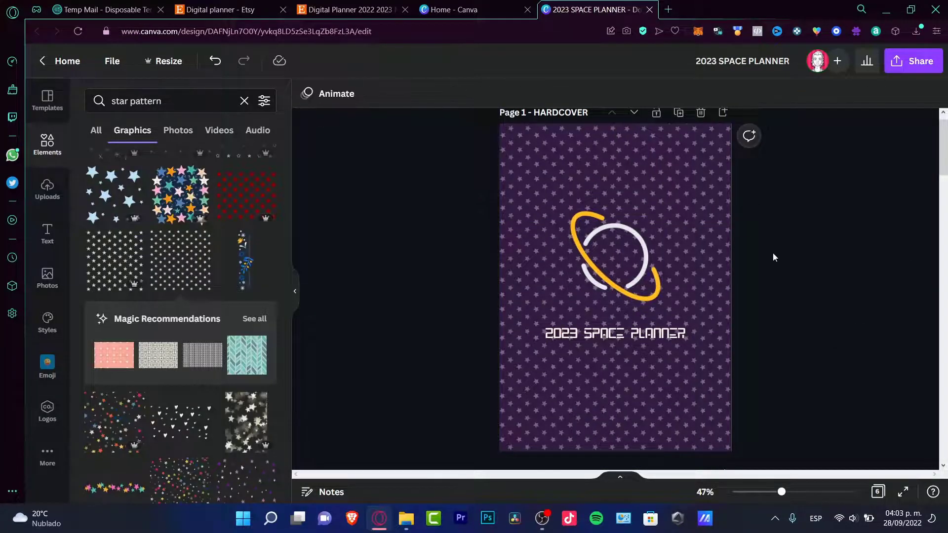
Copy the logo, title and star pattern from the HARDCOVER page onto the INTRODUCTION page.
click(879, 493)
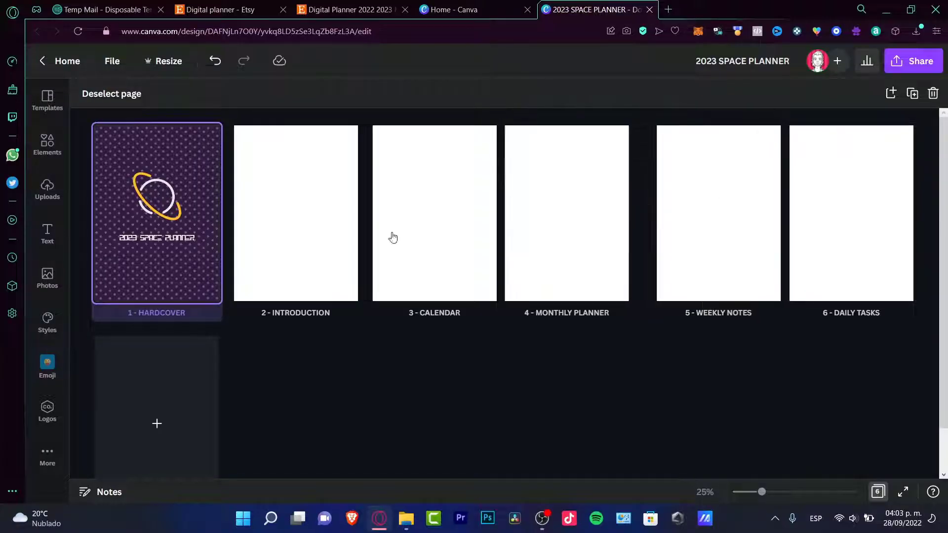
double_click(188, 204)
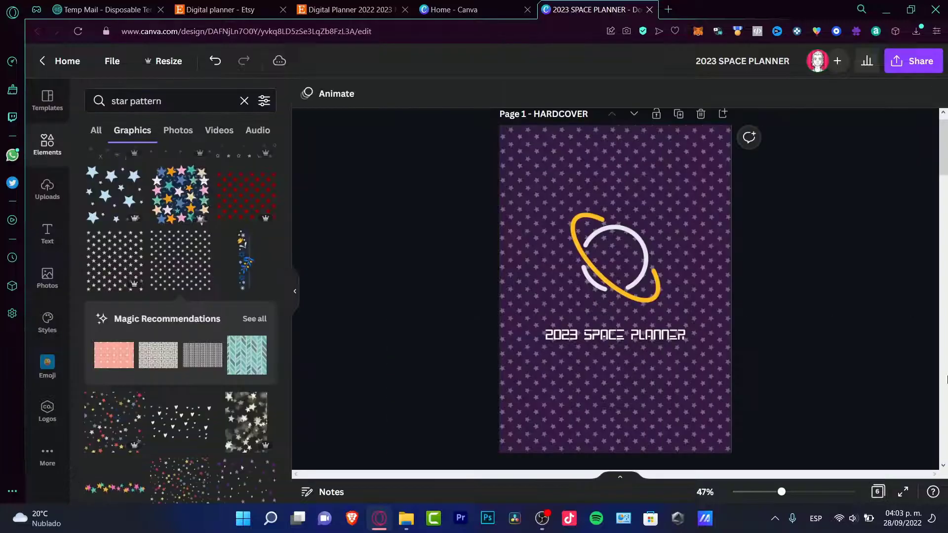
drag(865, 412, 488, 132)
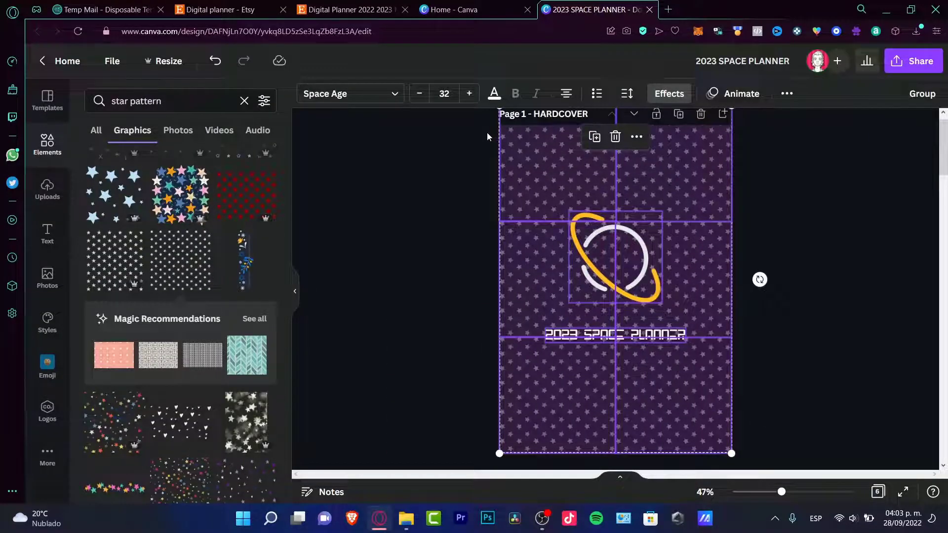
click(878, 491)
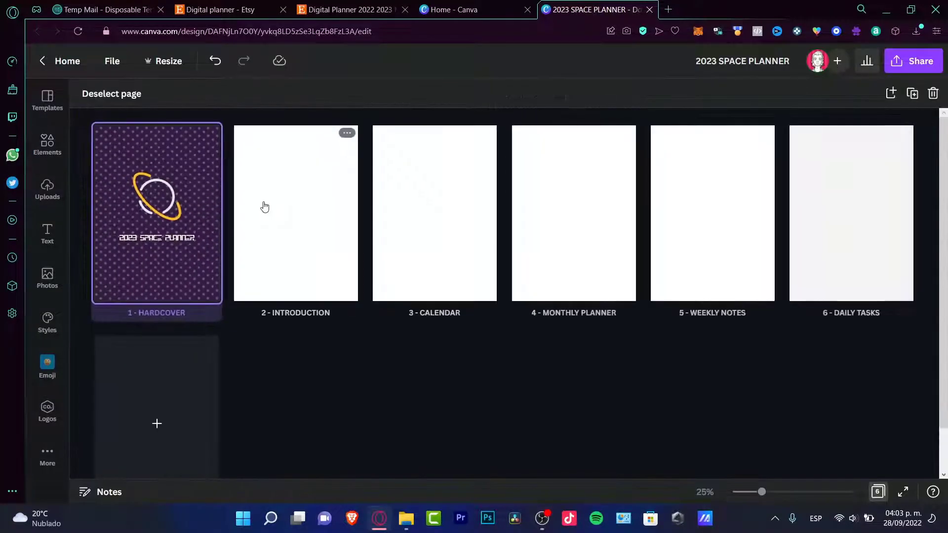
double_click(265, 206)
key(ctrl+v)
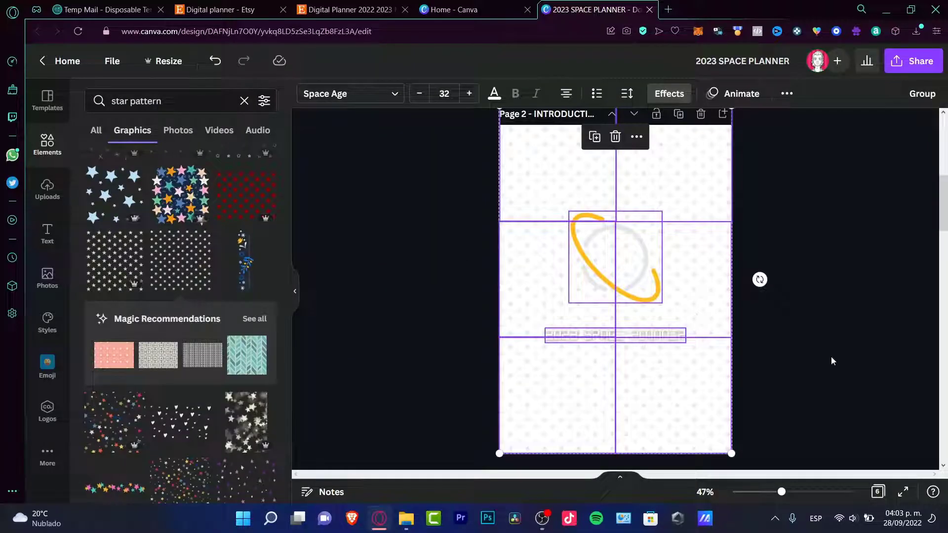
Delete the Saturn logo from the INTRODUCTION page and move the 2023 SPACE PLANNER title to the top of the page.
click(733, 369)
click(675, 339)
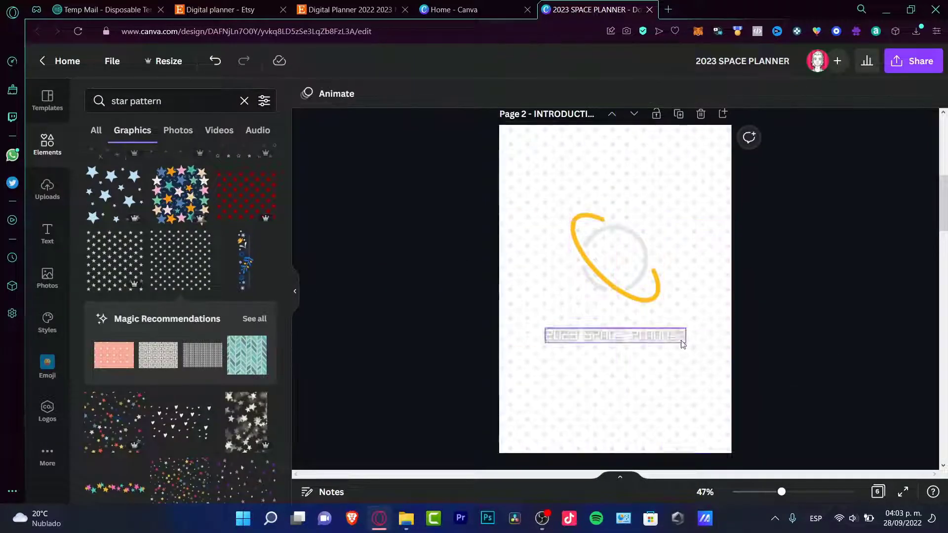
click(621, 253)
key(Delete)
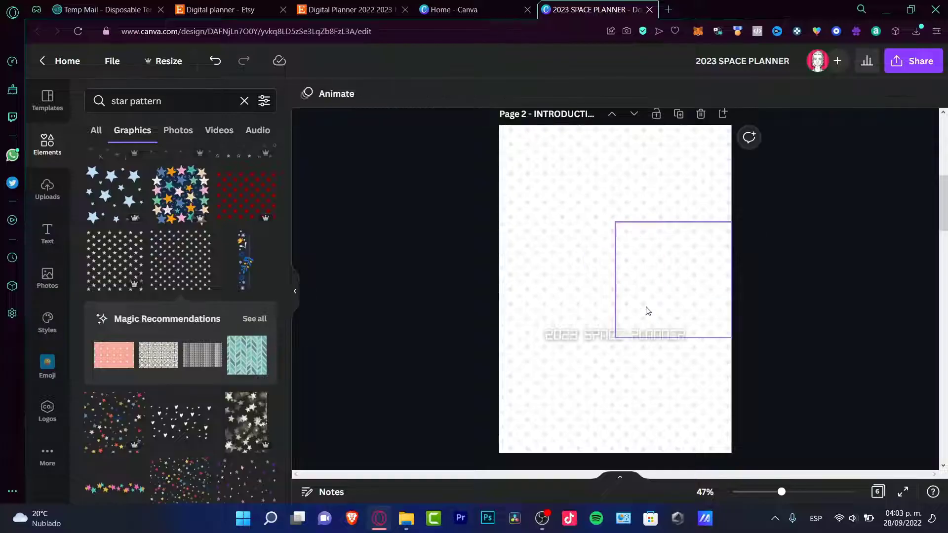
click(662, 332)
drag(662, 332, 626, 146)
drag(805, 171, 498, 454)
key(Delete)
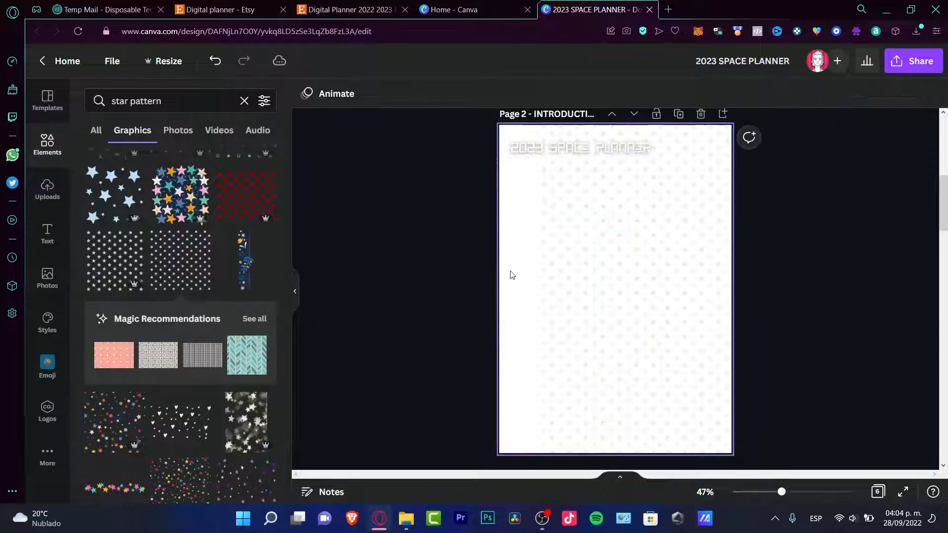
Try dark purple, yellow, violet and blue as the INTRODUCTION page background, and set it to a custom dark navy blue.
click(511, 269)
click(307, 93)
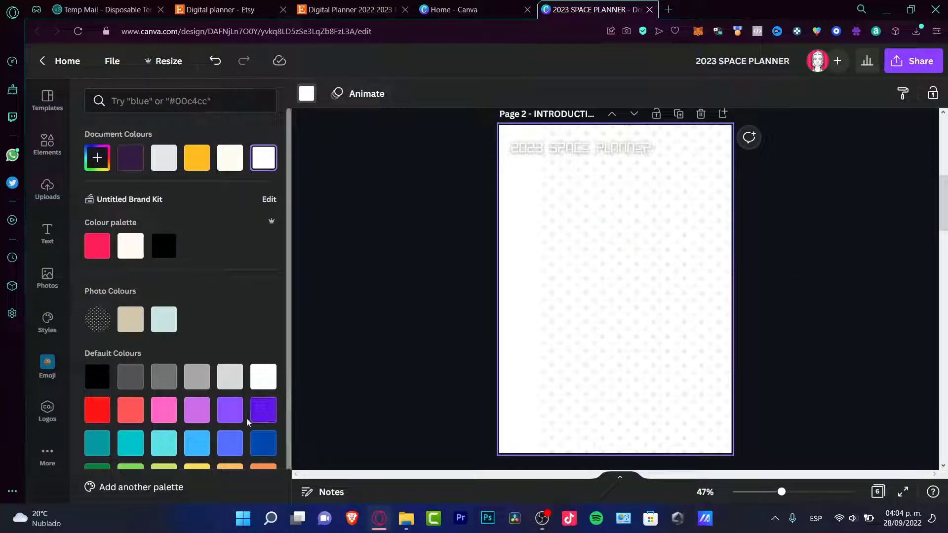
click(124, 159)
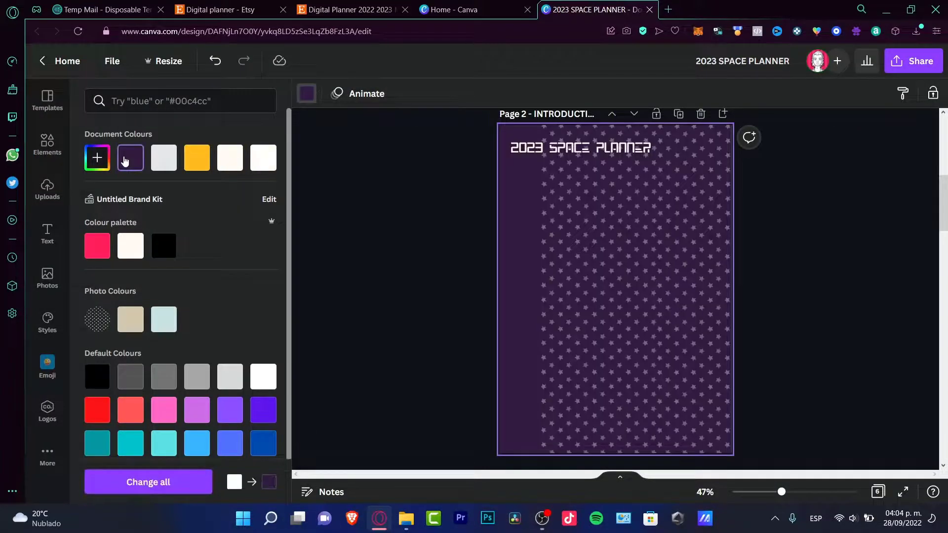
click(190, 160)
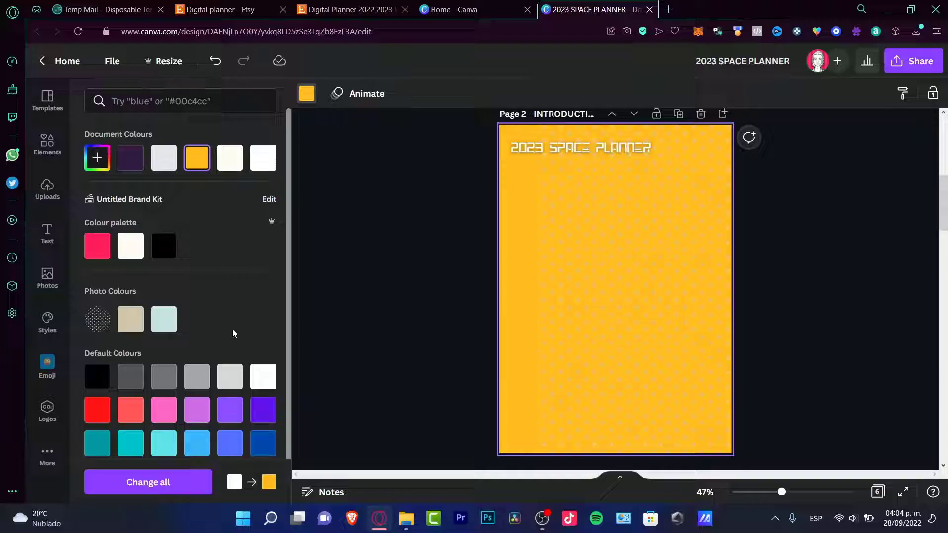
click(263, 410)
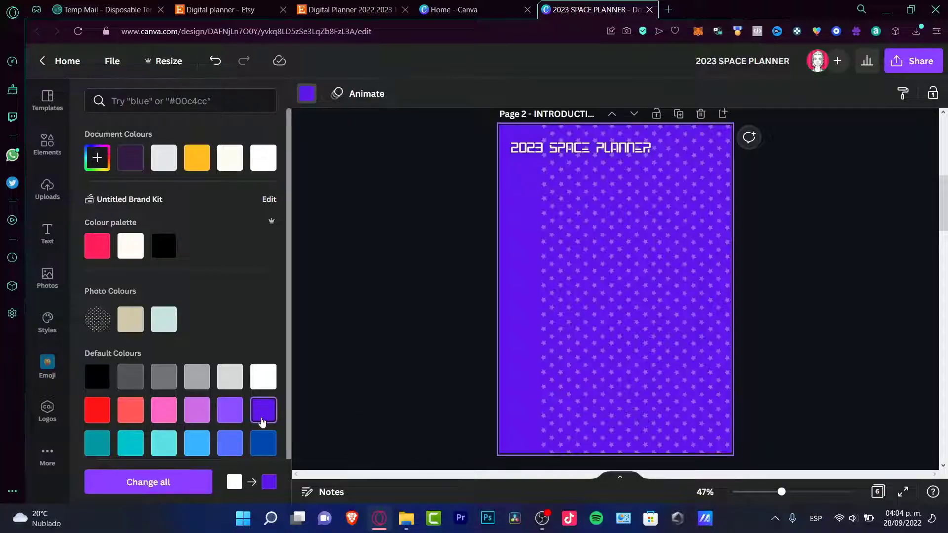
click(265, 440)
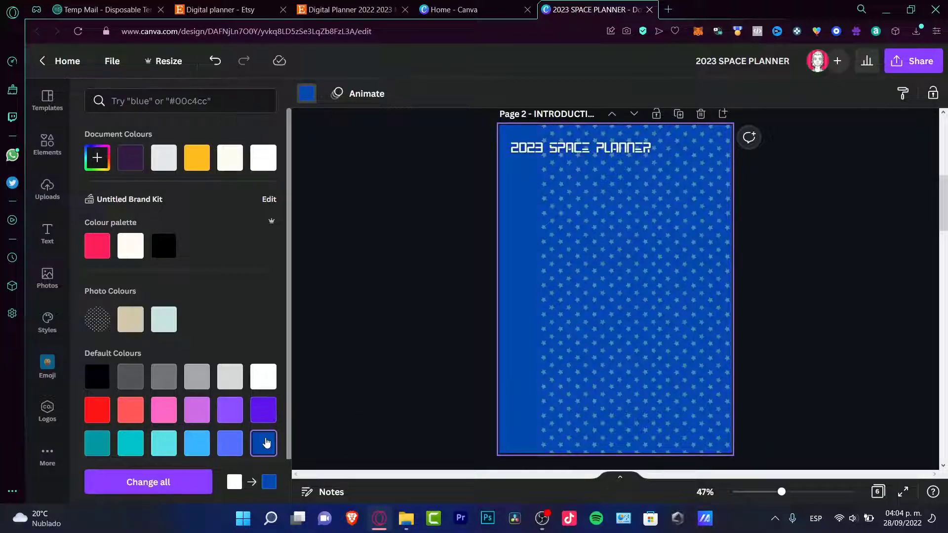
click(98, 158)
drag(230, 240, 197, 233)
Realign the star pattern to cover the INTRODUCTION page and centre the title near its upper edge.
click(655, 265)
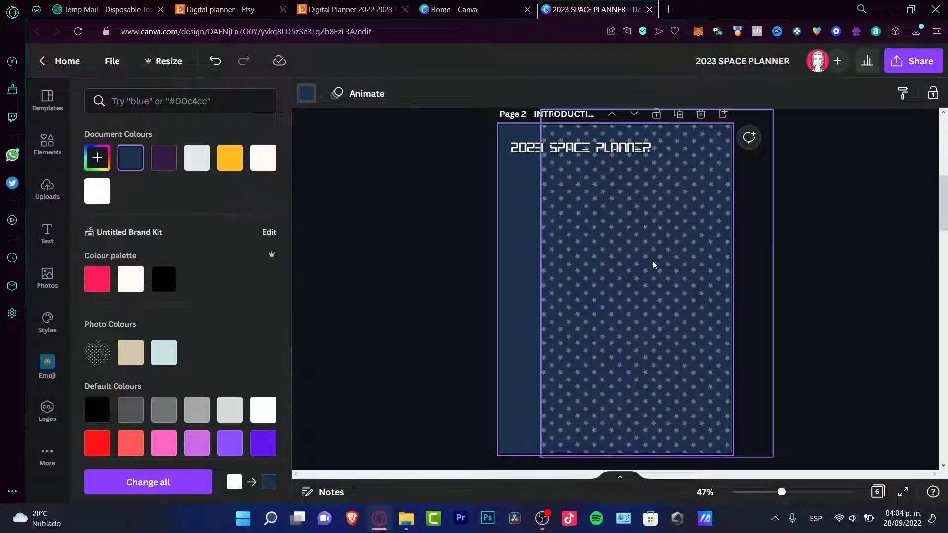
drag(654, 265, 612, 265)
click(857, 257)
drag(612, 155, 623, 161)
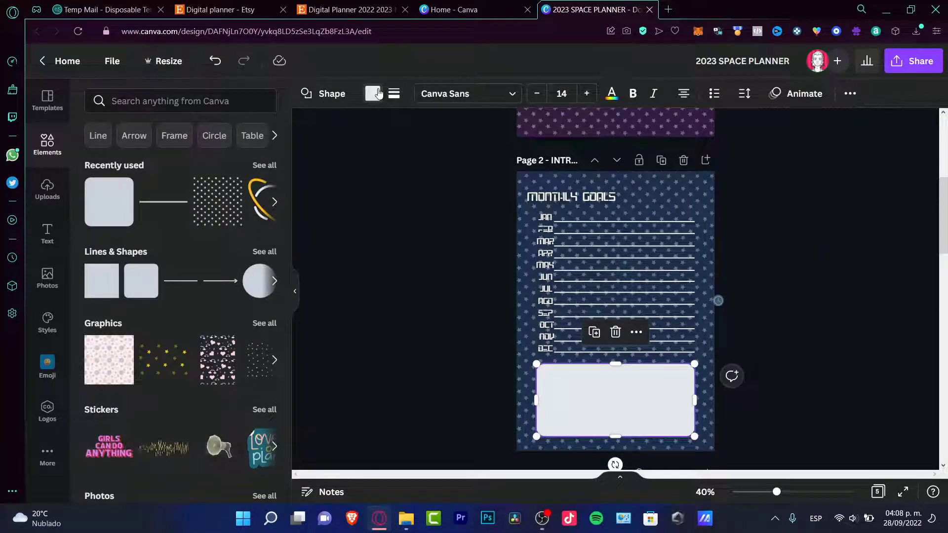
Remove the fill of the rounded rectangle below the month lines and give it a solid border with weight 10.
click(377, 93)
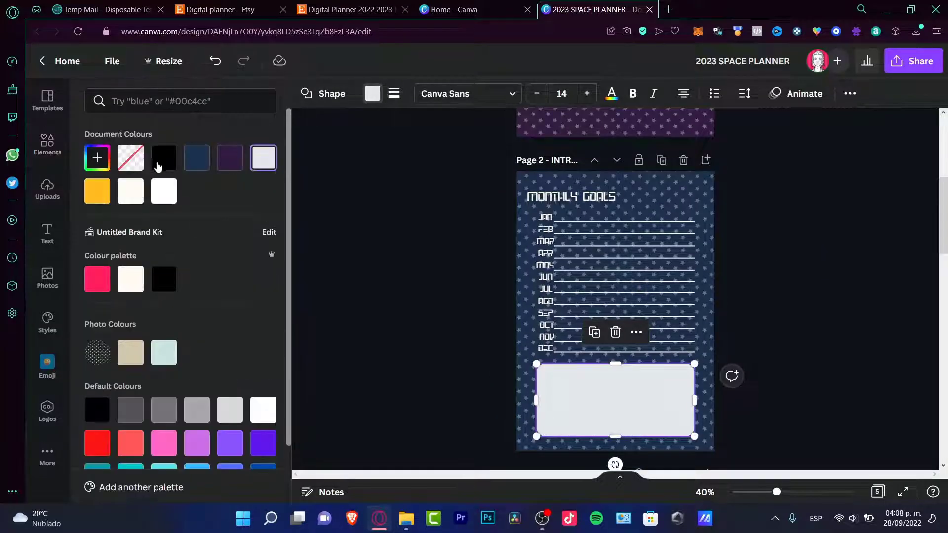
click(131, 157)
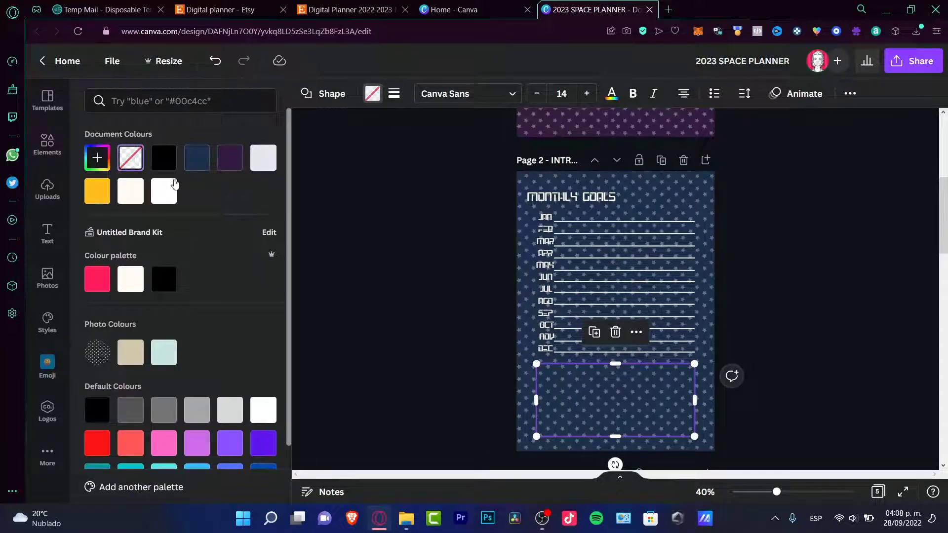
click(394, 93)
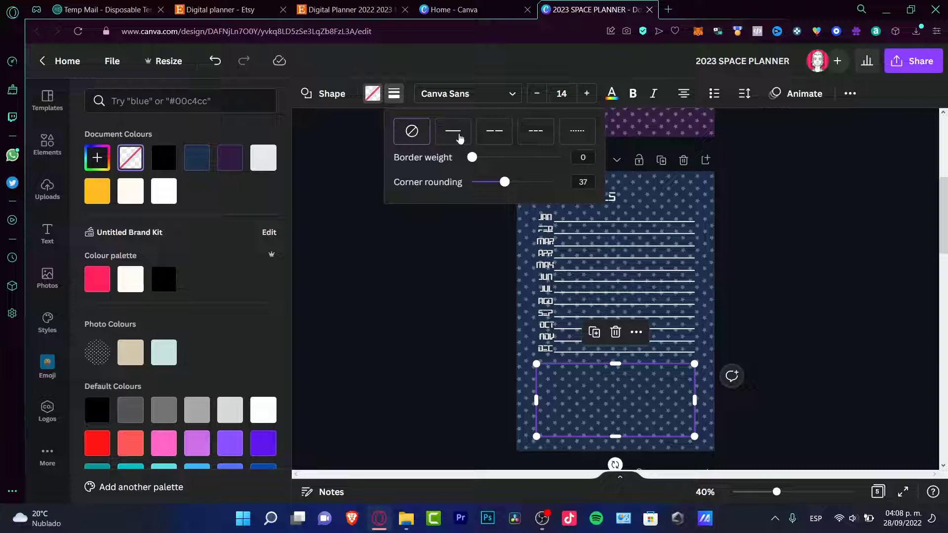
click(455, 132)
drag(472, 157, 481, 163)
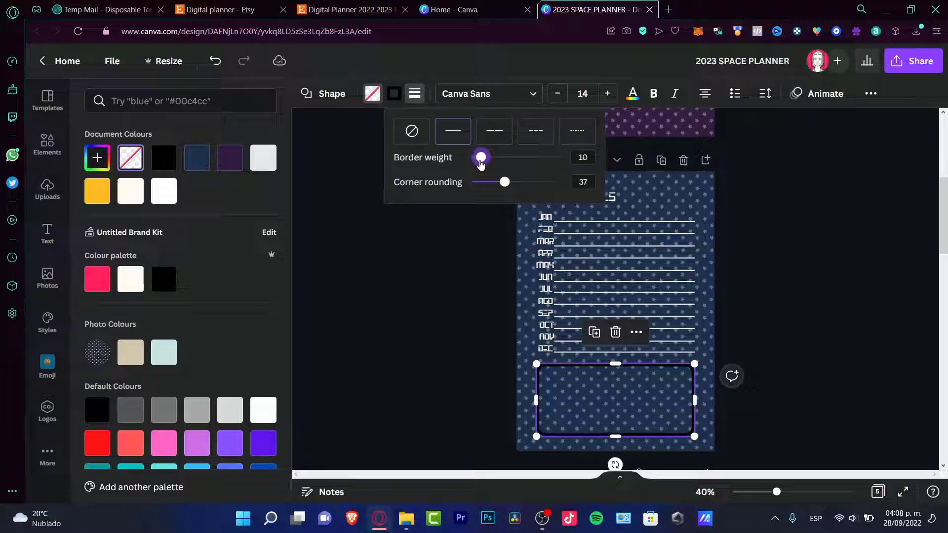
Recolour the rounded rectangle's border near-white and keep its inside without fill.
click(163, 192)
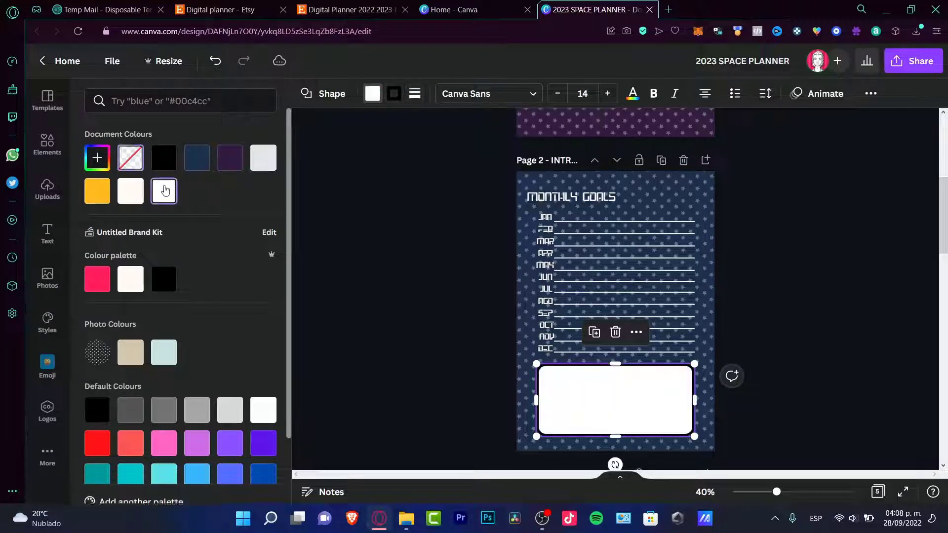
click(394, 93)
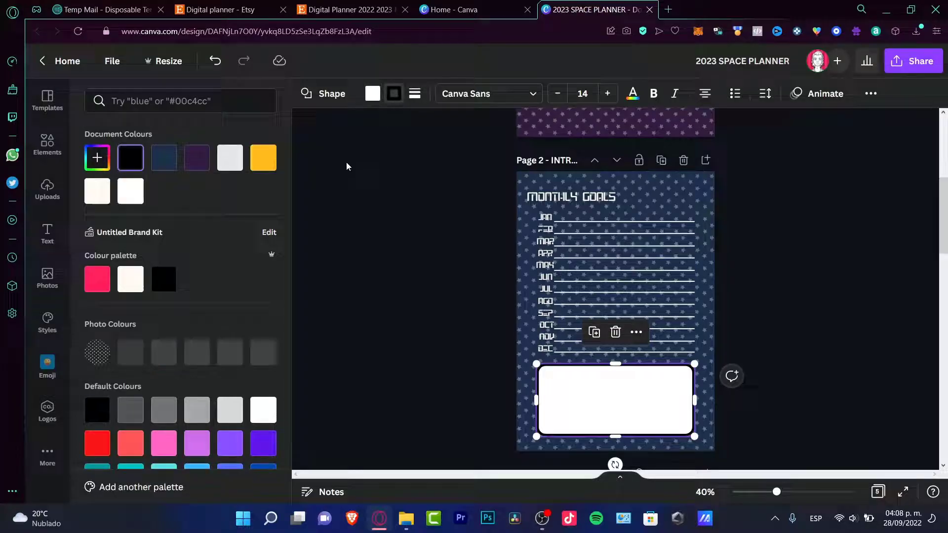
click(229, 157)
click(130, 157)
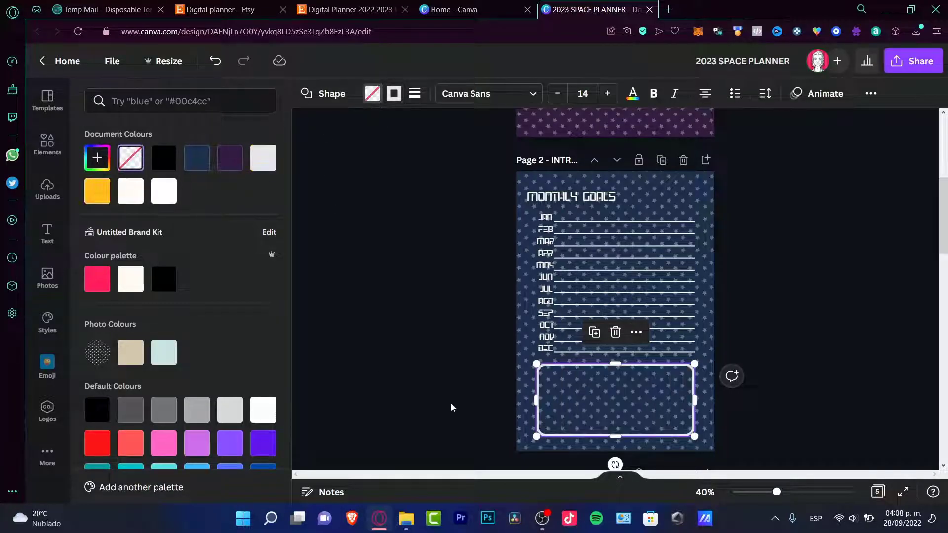
click(831, 378)
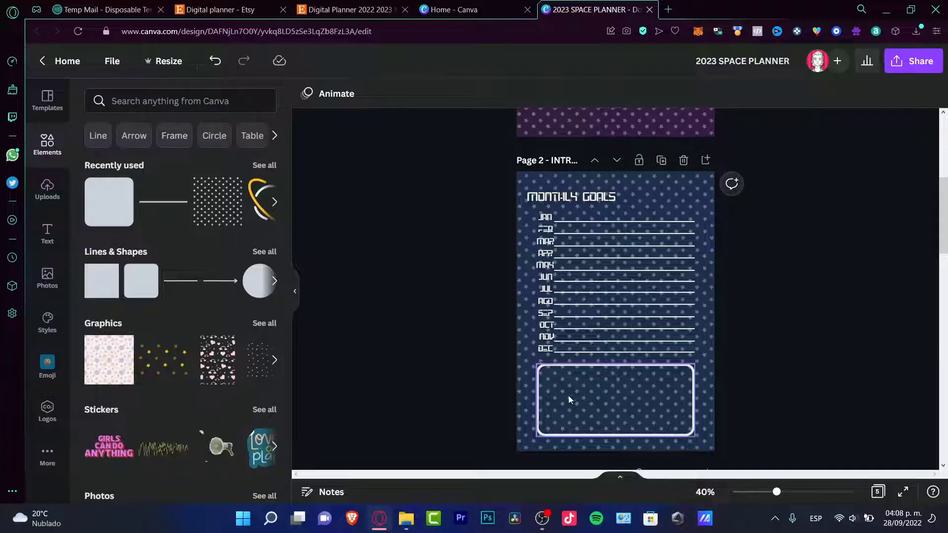
Duplicate the MONTHLY GOALS title into the rounded box's upper-left corner and change its text to NOTES.
click(585, 198)
drag(581, 199, 612, 395)
double_click(612, 395)
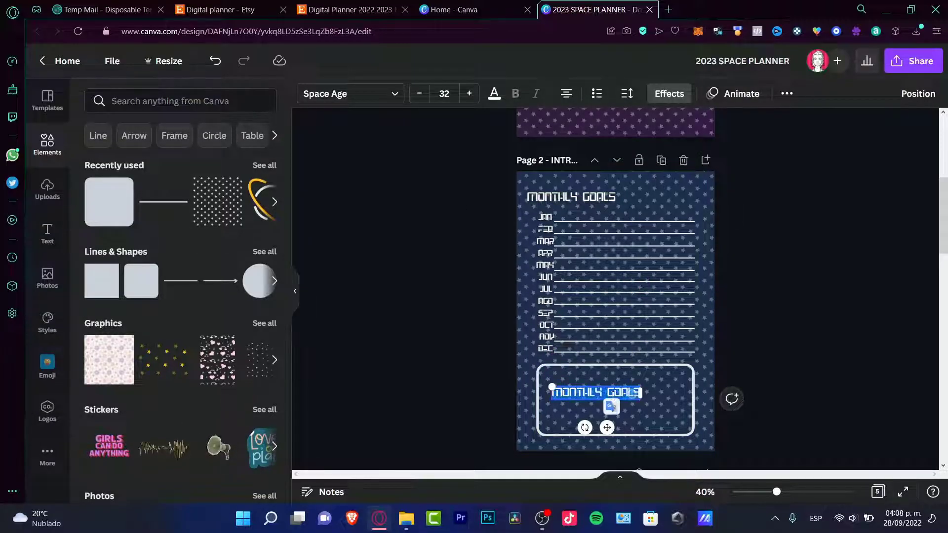
key(BackSpace)
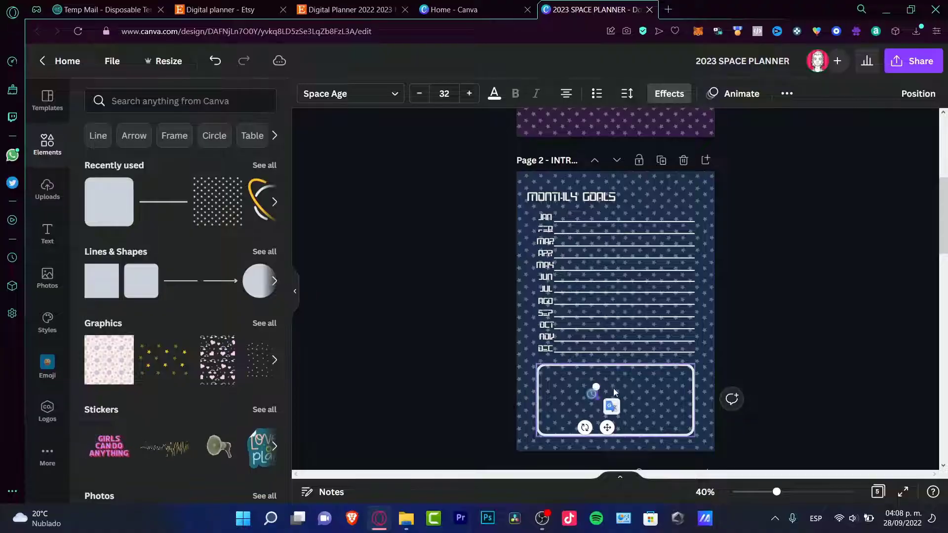
text(NO)
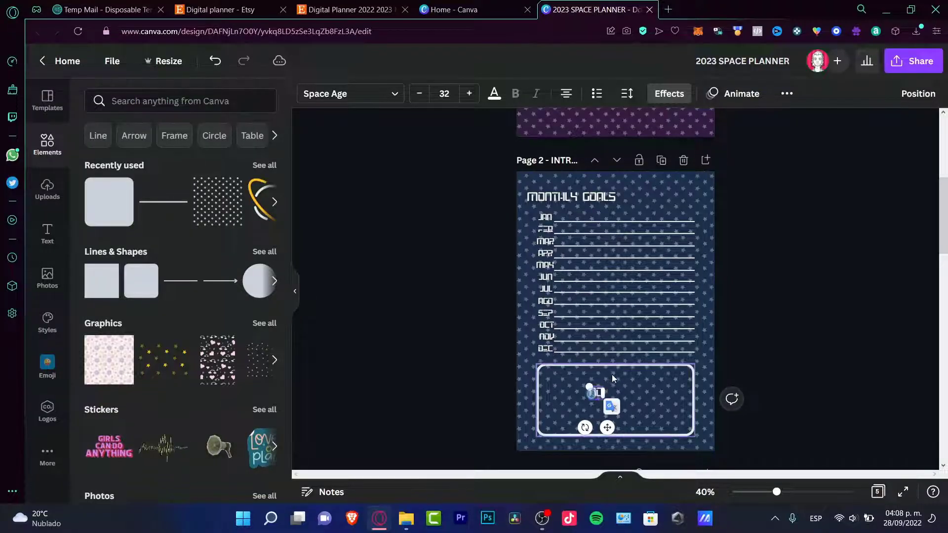
text(TES)
click(807, 370)
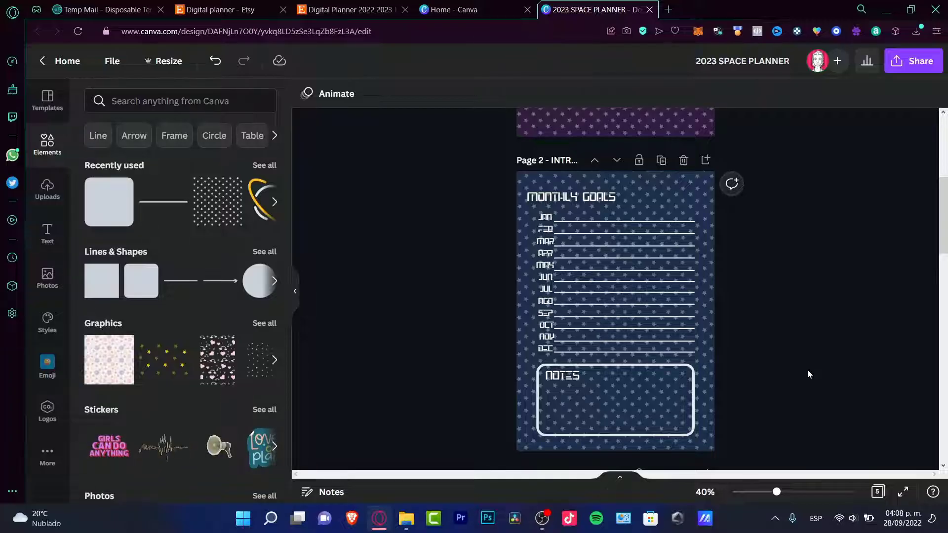
Show the grid overview of all planner pages and select the monthly goals page.
click(871, 493)
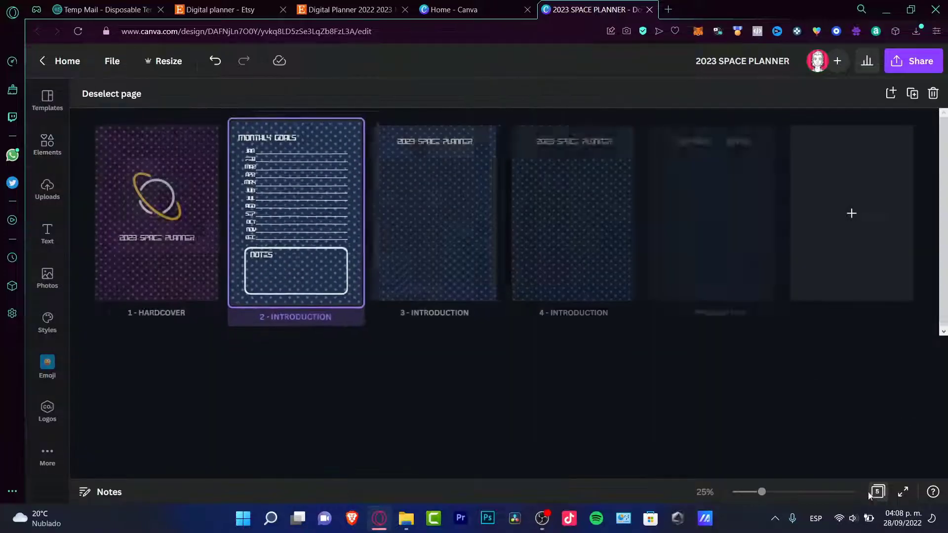
click(336, 357)
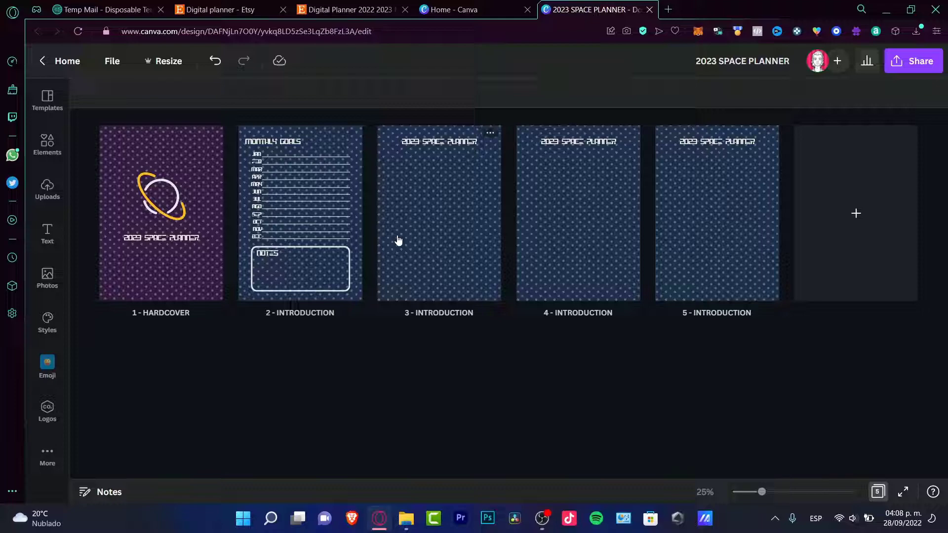
click(333, 297)
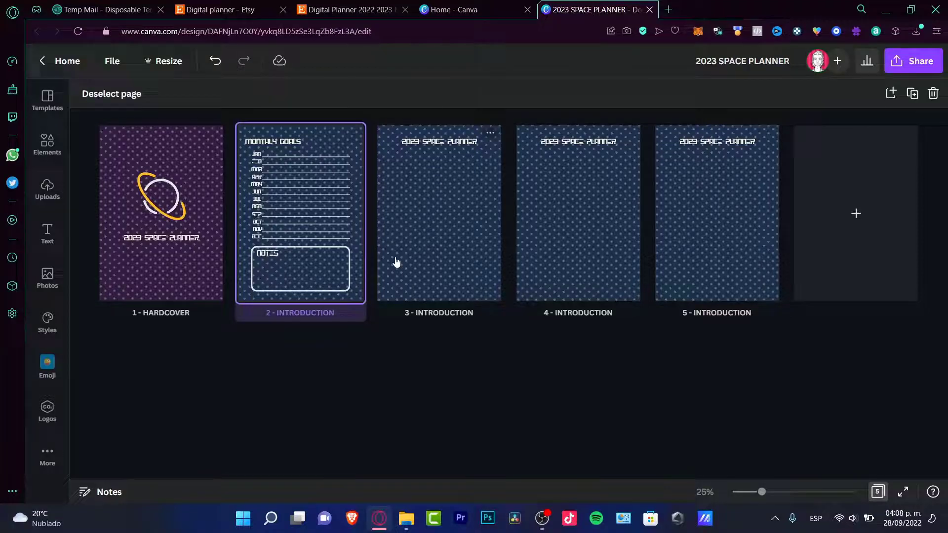
Open the monthly goals page and fill the rounded NOTES box with white.
double_click(360, 264)
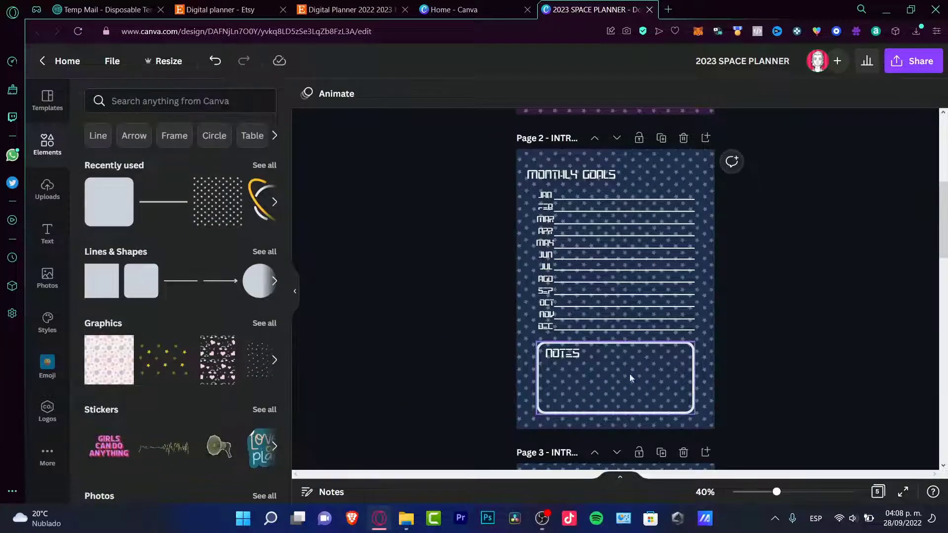
click(640, 389)
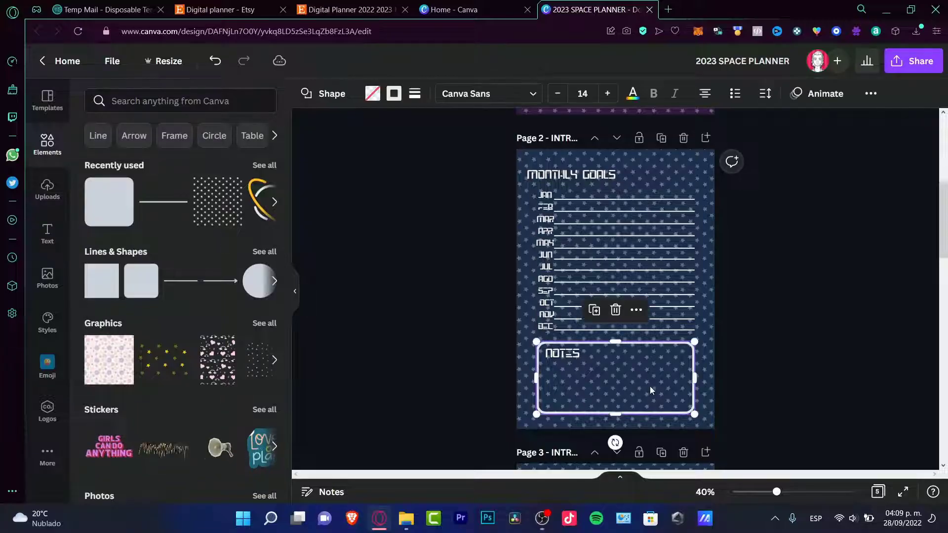
click(379, 93)
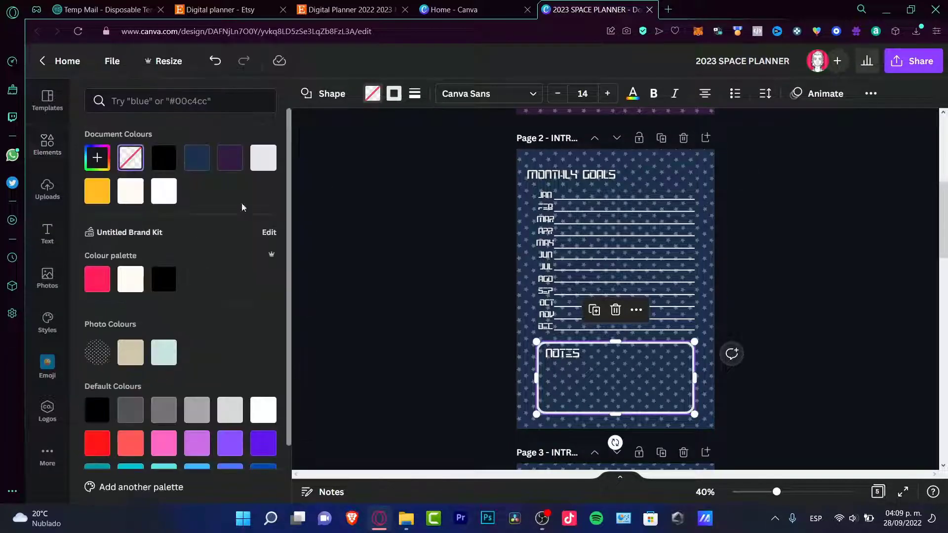
click(163, 191)
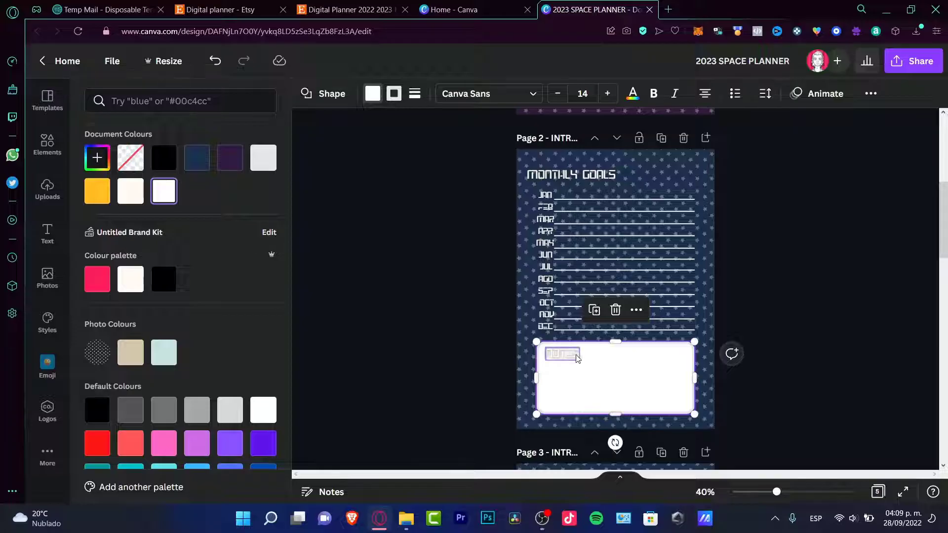
Recolour the NOTES heading in the white box black.
click(563, 353)
click(494, 93)
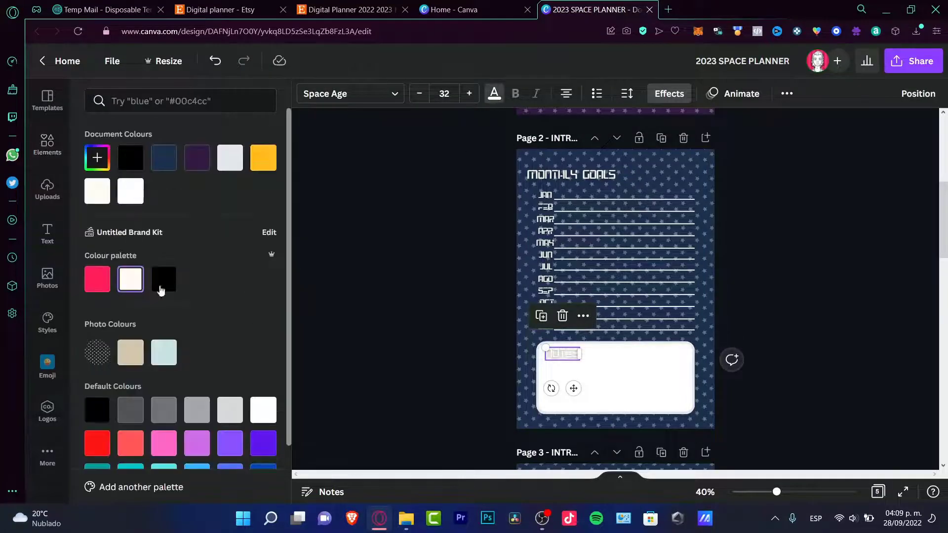
click(161, 288)
click(631, 383)
click(919, 365)
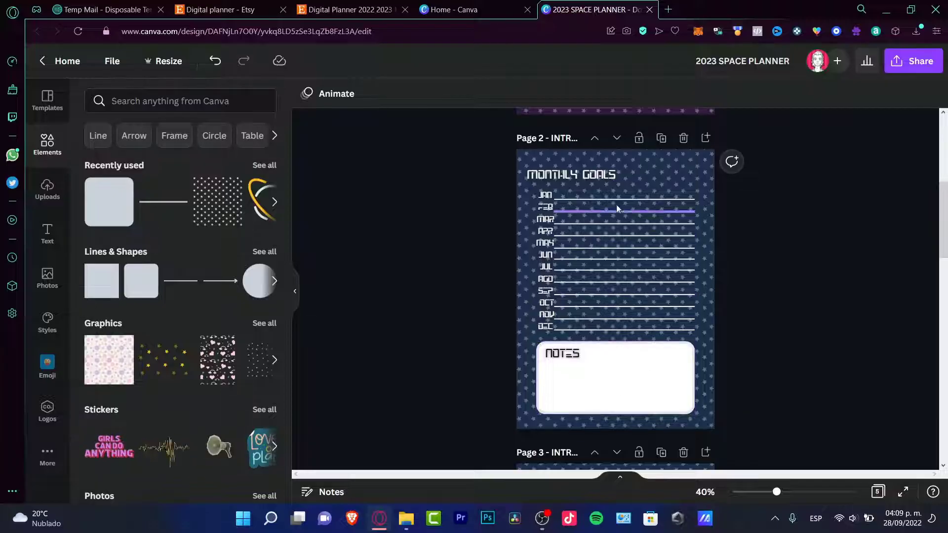
Add a rounded square, enlarge it to cover the twelve month lines, and send it to the back.
click(119, 213)
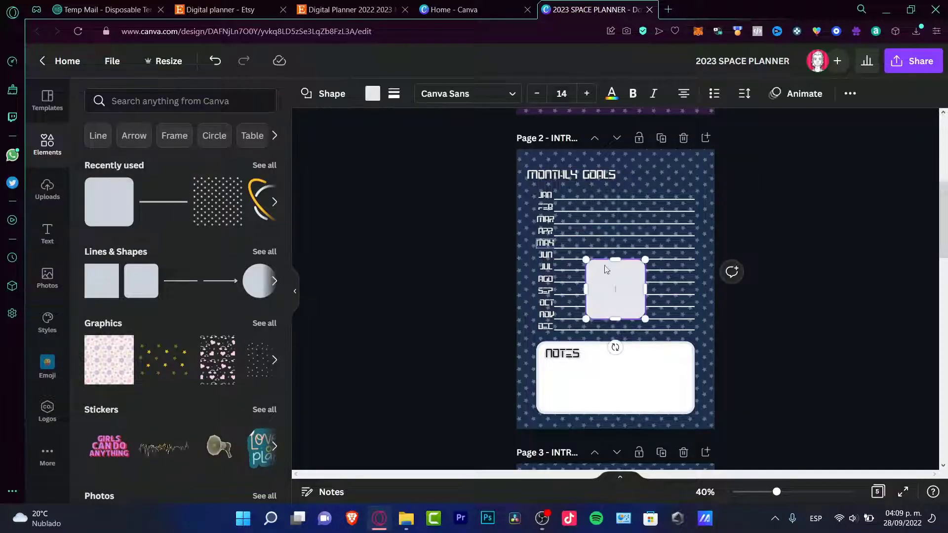
drag(620, 303, 696, 337)
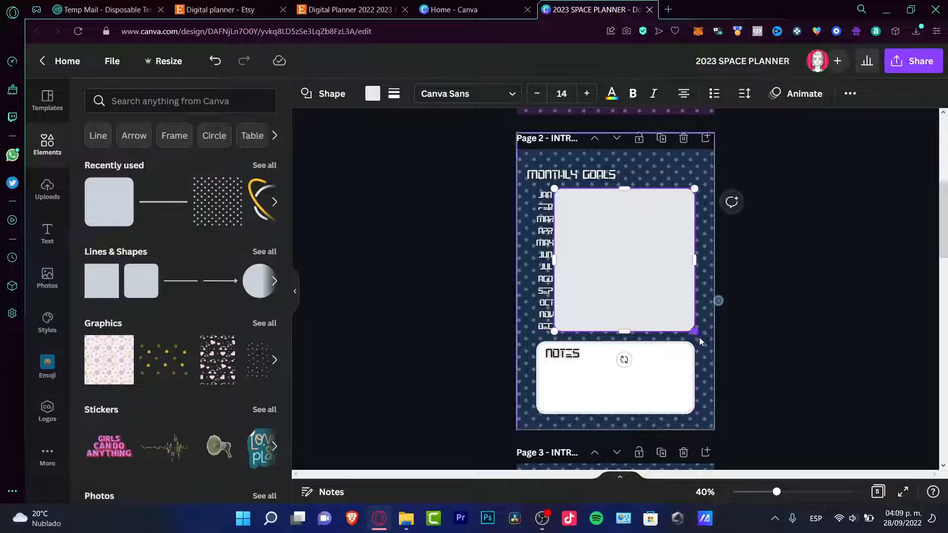
right_click(645, 238)
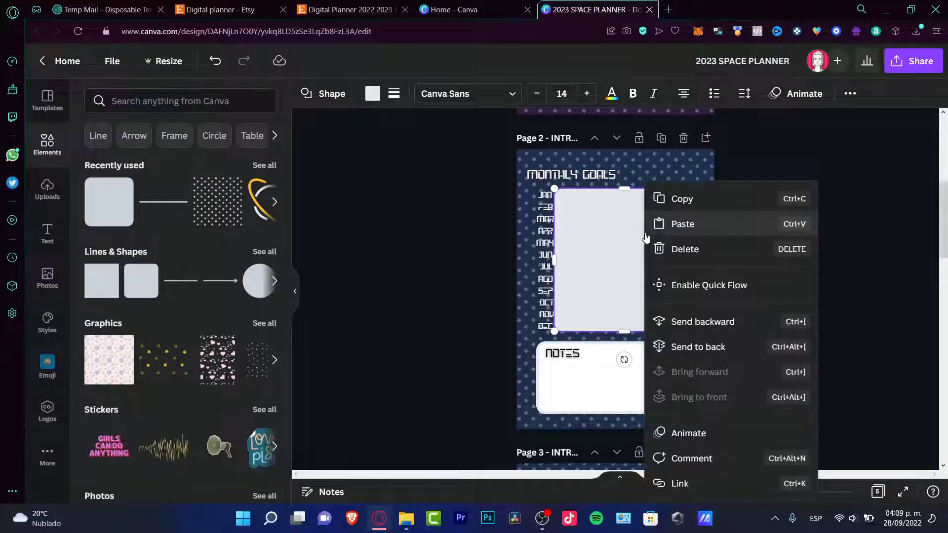
click(734, 344)
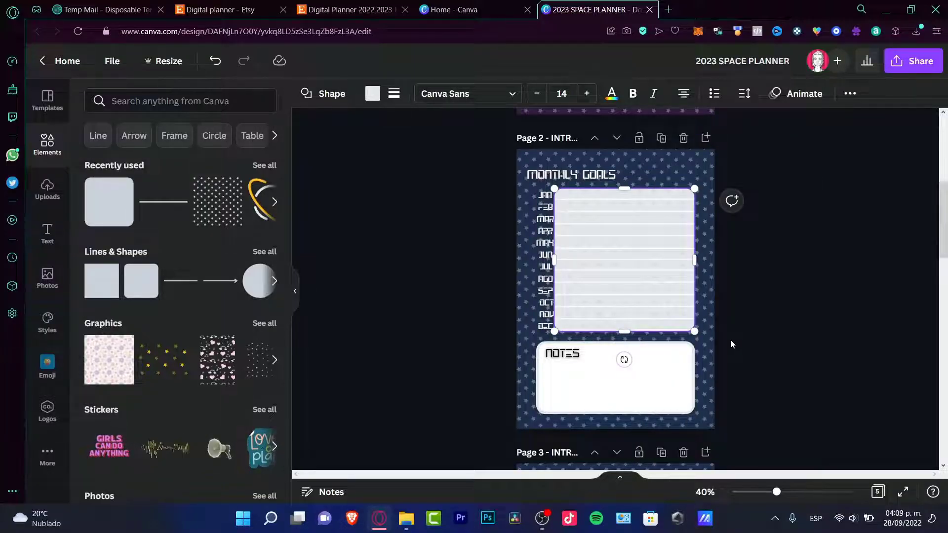
Make the panel behind the month lines and the NOTES box semi-transparent so the star pattern shows through.
click(850, 93)
click(793, 123)
drag(789, 177, 726, 175)
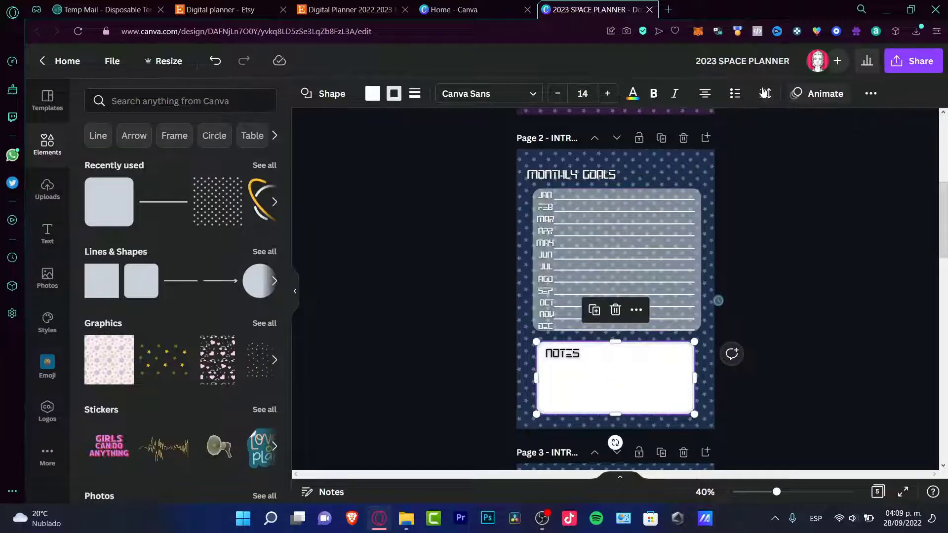
click(870, 93)
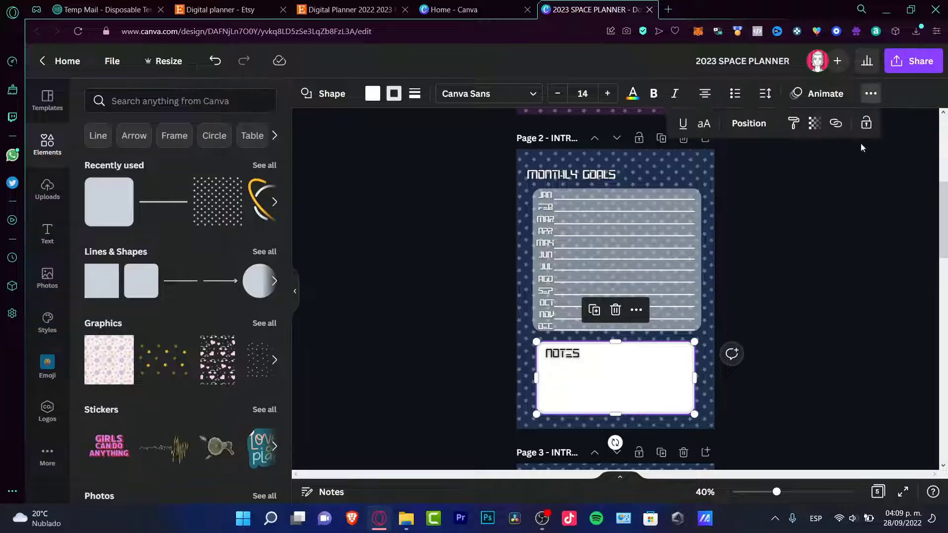
click(814, 123)
click(755, 173)
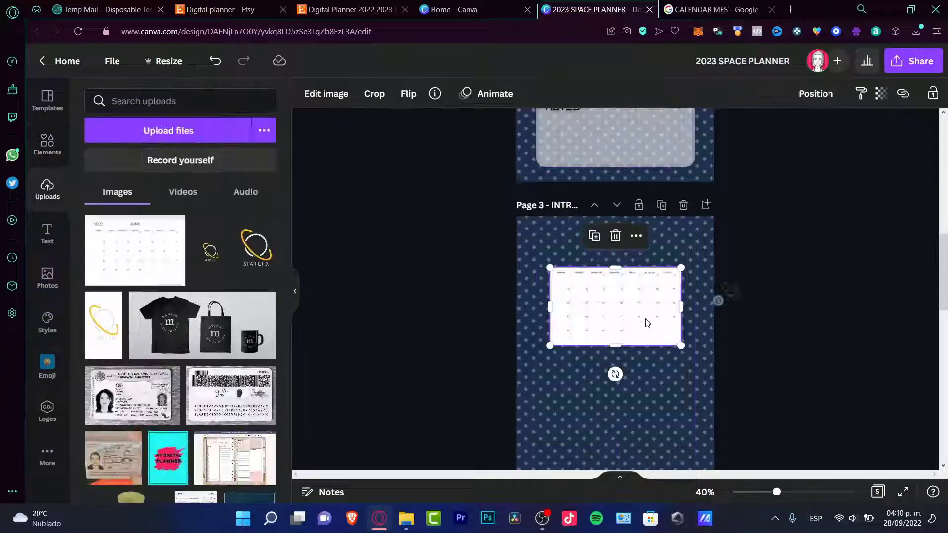
Enlarge the calendar image on page 3 to the full page width and make it slightly transparent.
drag(681, 343, 702, 369)
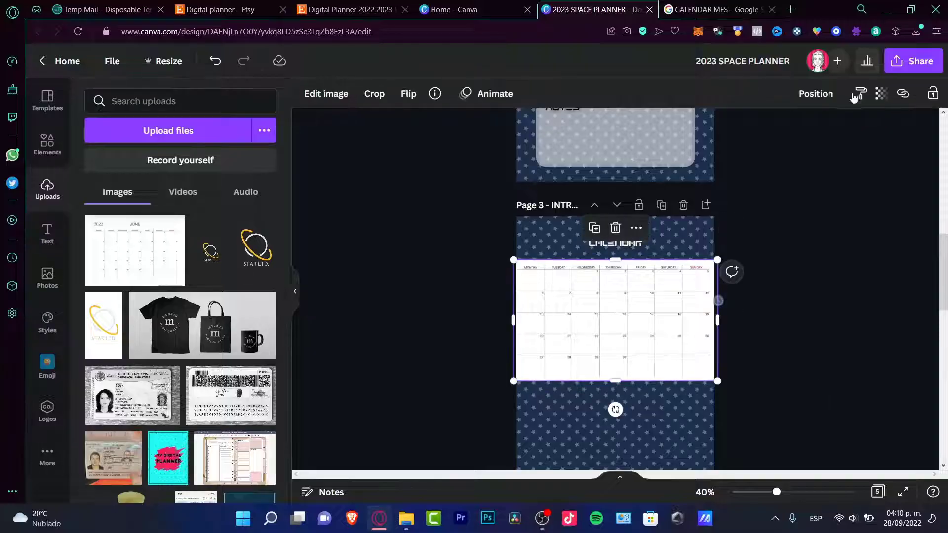
click(881, 93)
mouse_move(876, 143)
mouse_down()
mouse_move(853, 142)
mouse_move(867, 143)
mouse_up()
click(777, 307)
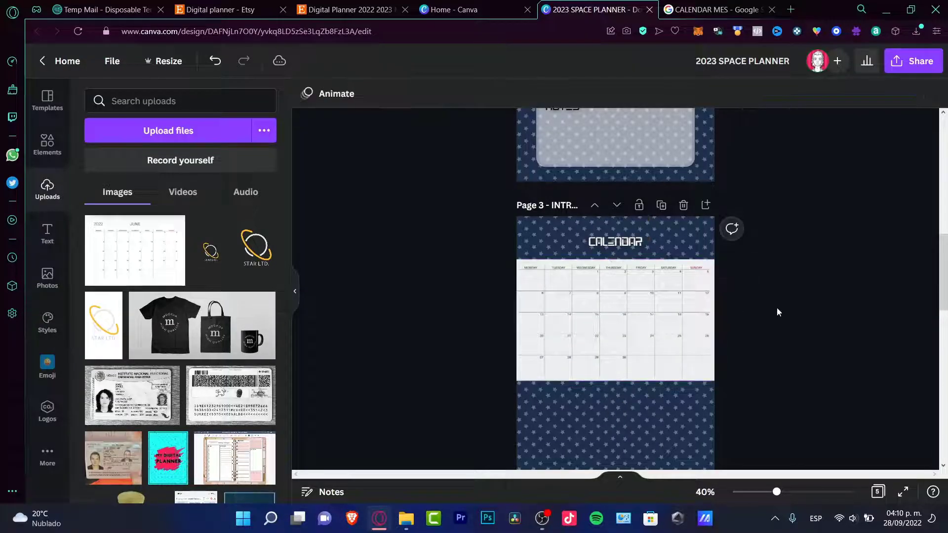
Duplicate the CALENDAR title, change the copy's text to JANUARY, reduce its font size and place it just above the calendar grid.
click(616, 244)
key(ctrl+c)
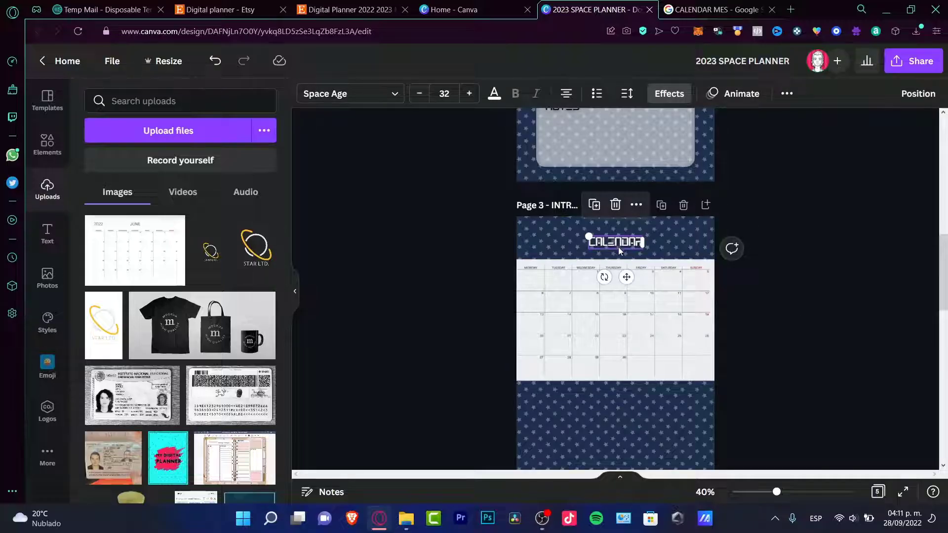
key(ctrl+v)
drag(638, 247, 700, 249)
double_click(699, 249)
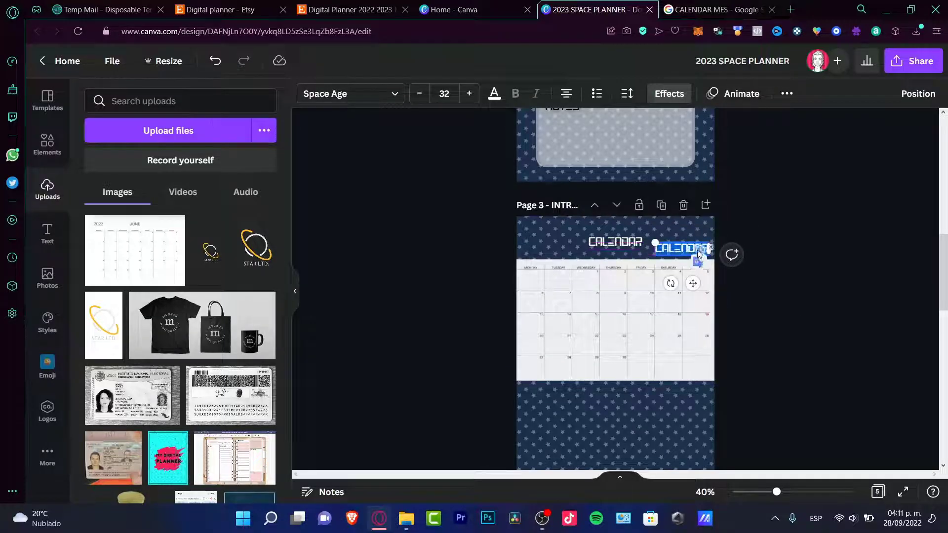
text(JUNUARY)
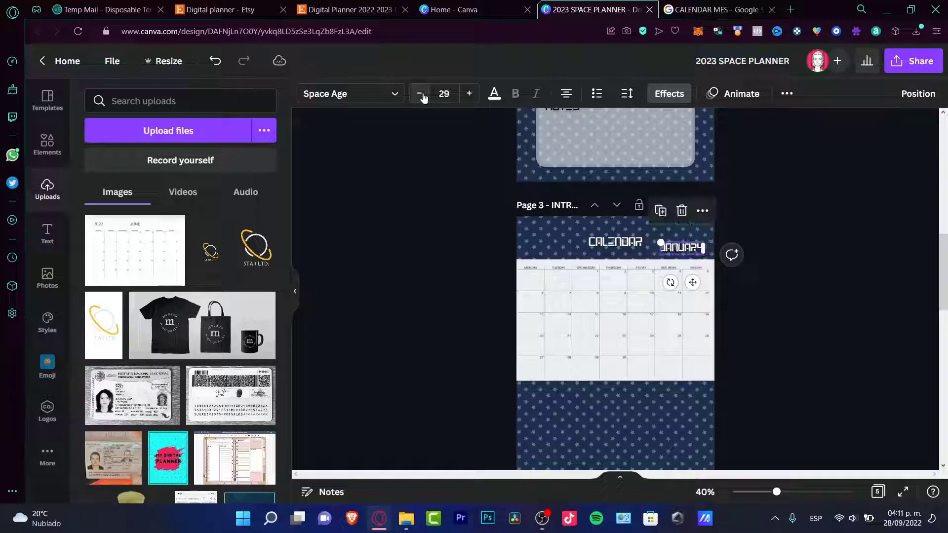
click(734, 252)
drag(687, 247, 699, 254)
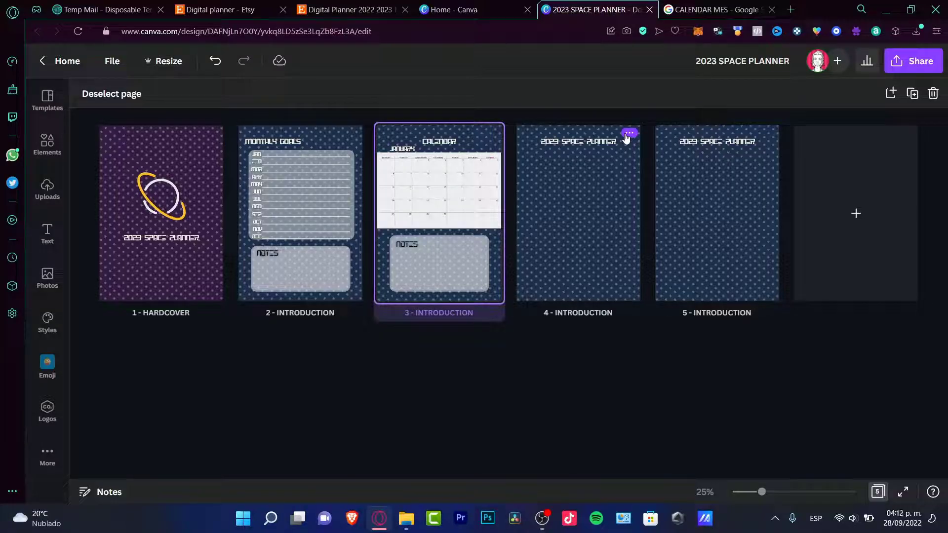
Switch to Etsy to review the digital planner listing and search results, and open the shop manager.
click(323, 6)
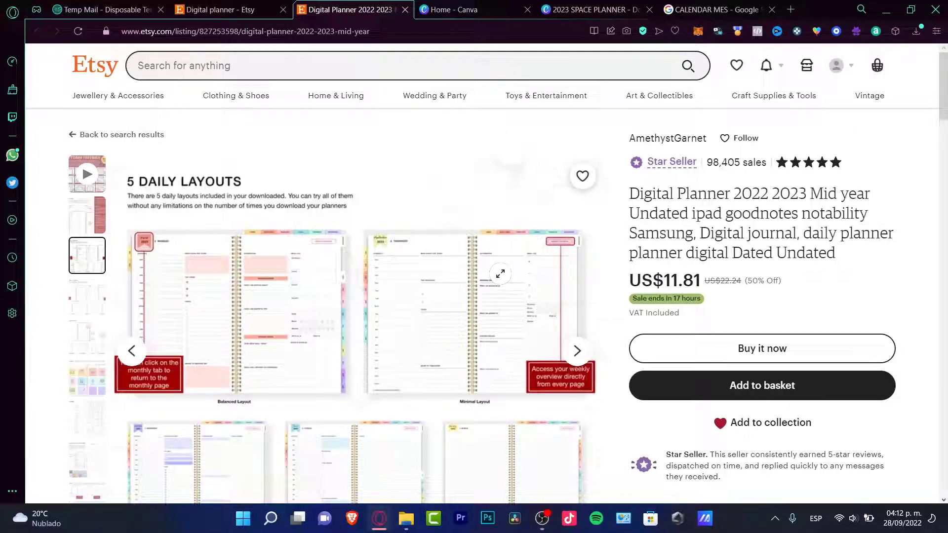
click(568, 10)
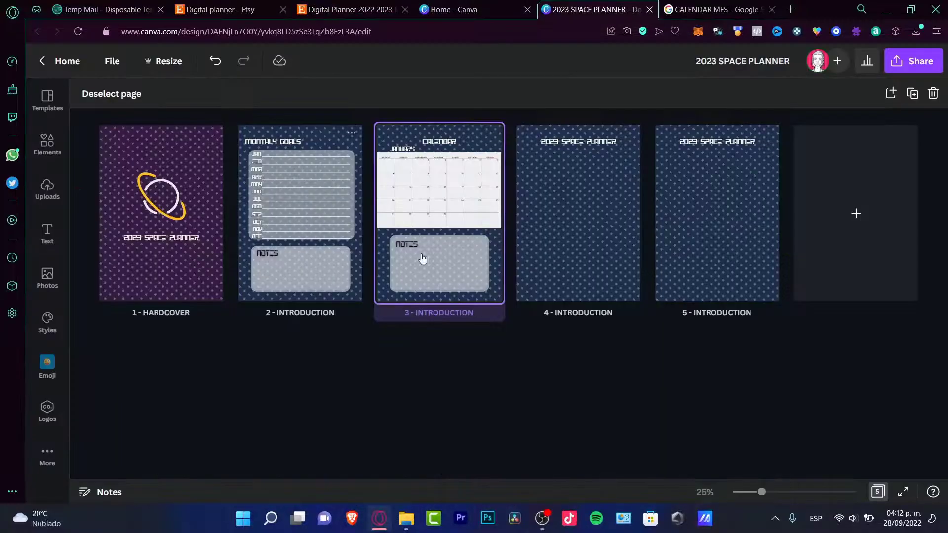
click(217, 9)
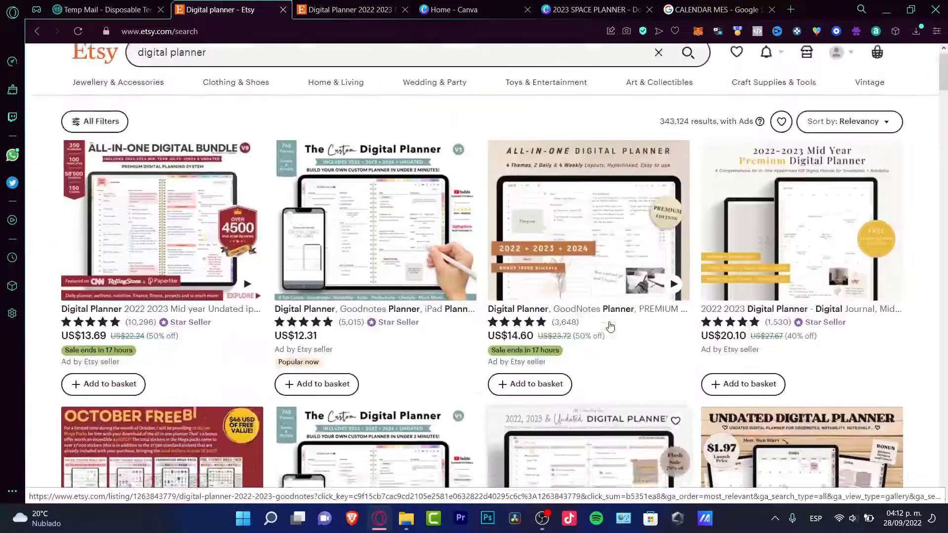
scroll(610, 326, up, 1)
click(803, 72)
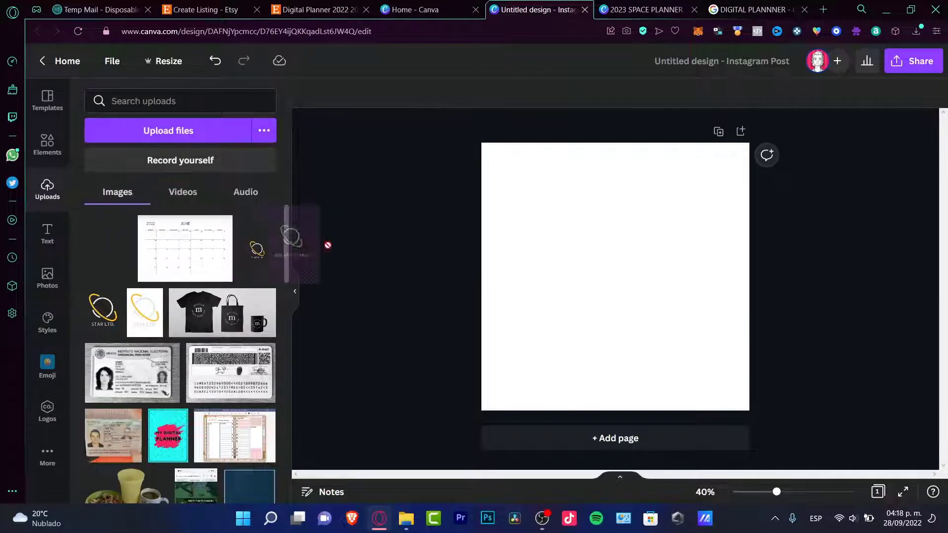
In the blank Canva Instagram post, insert the uploaded planner cover and apply the Phone 2 Smartmockup to it.
drag(328, 245, 638, 269)
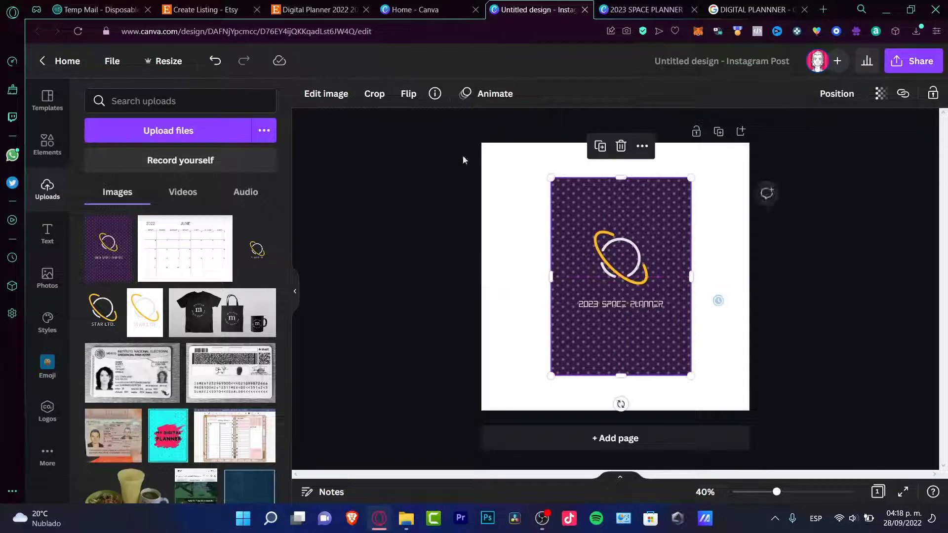
click(325, 94)
click(196, 193)
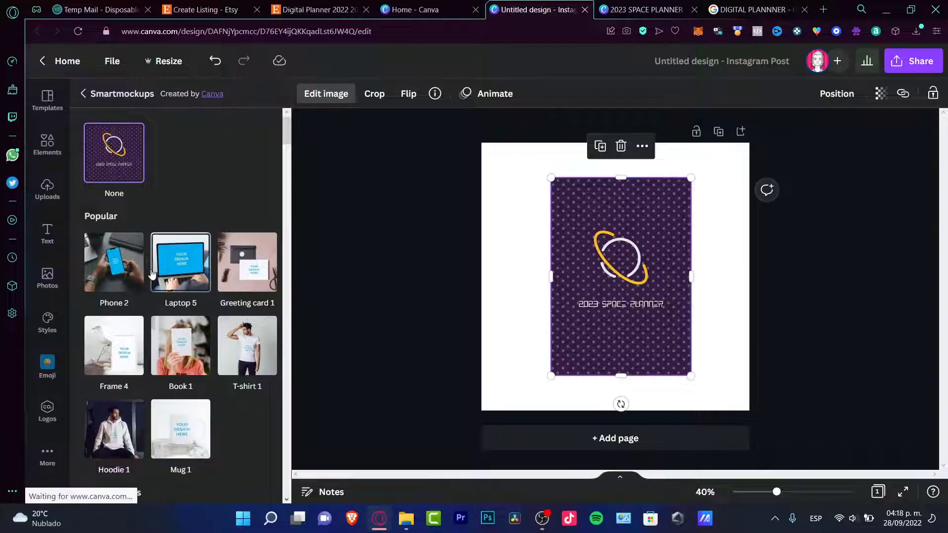
click(127, 274)
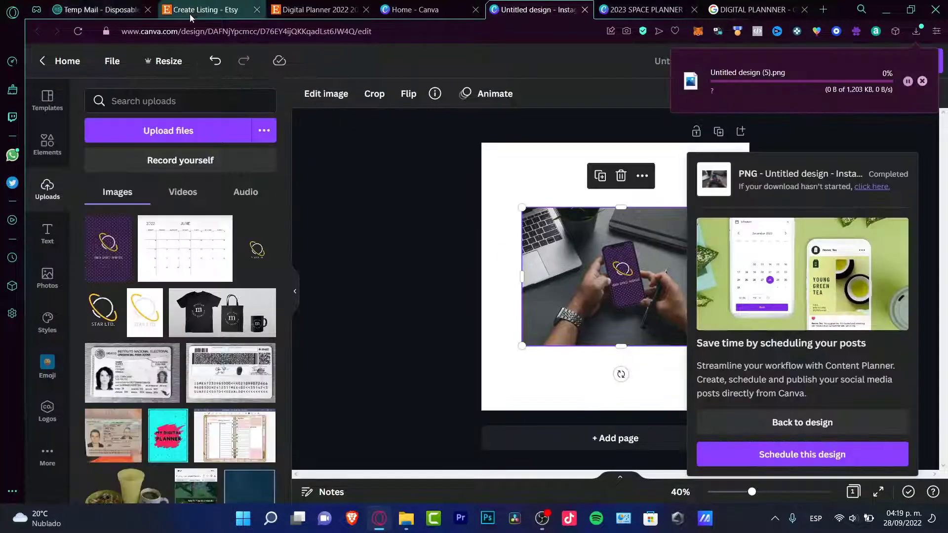
Switch to the new Etsy listing and add the downloaded phone mockup image as its primary photo.
click(195, 10)
scroll(404, 284, up, 4)
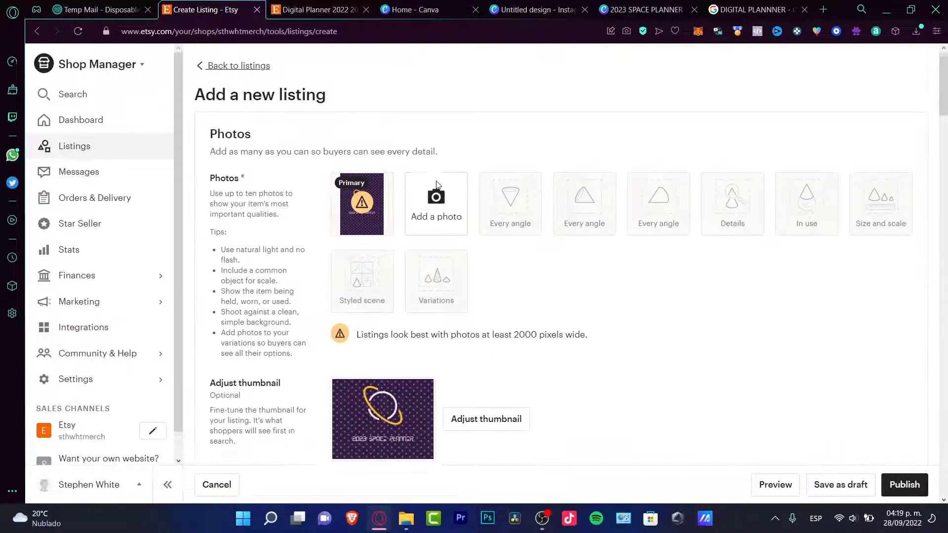
click(916, 31)
drag(741, 111, 353, 207)
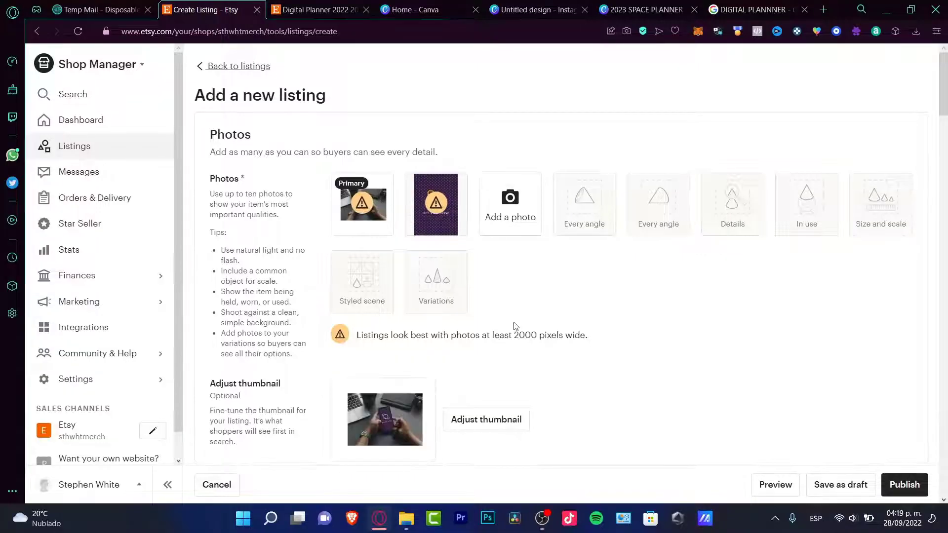
Adjust the listing thumbnail by zooming in on the phone mockup and repositioning it in the frame.
click(508, 419)
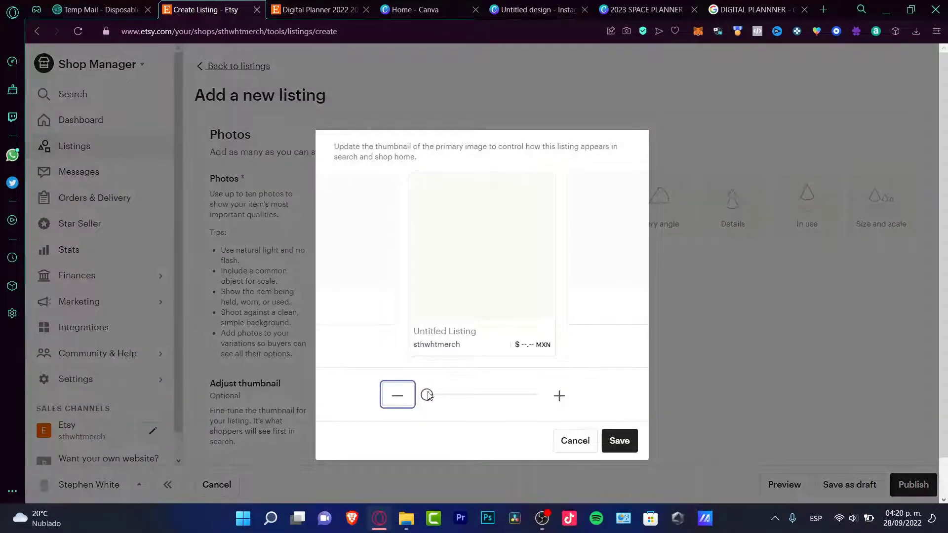
drag(427, 365, 483, 366)
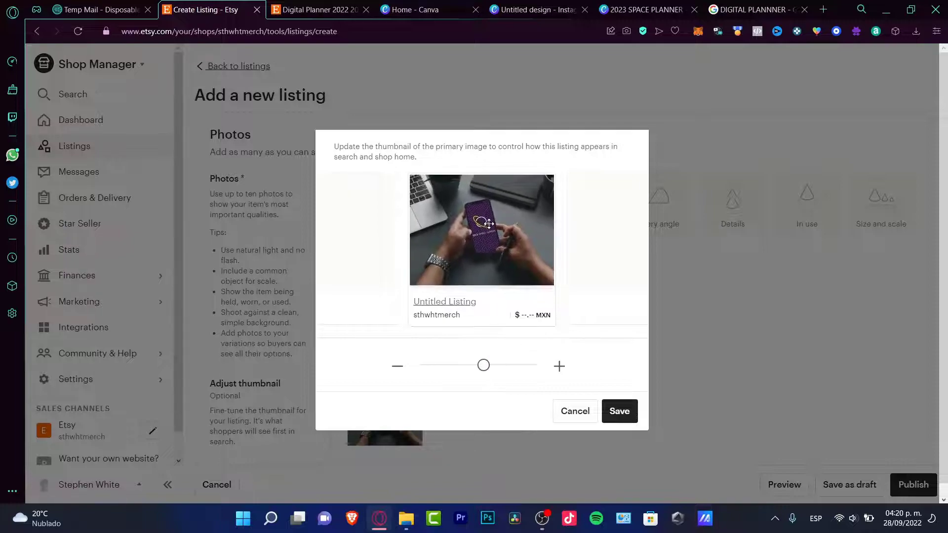
mouse_move(489, 223)
mouse_down()
mouse_move(489, 233)
mouse_move(483, 228)
mouse_up()
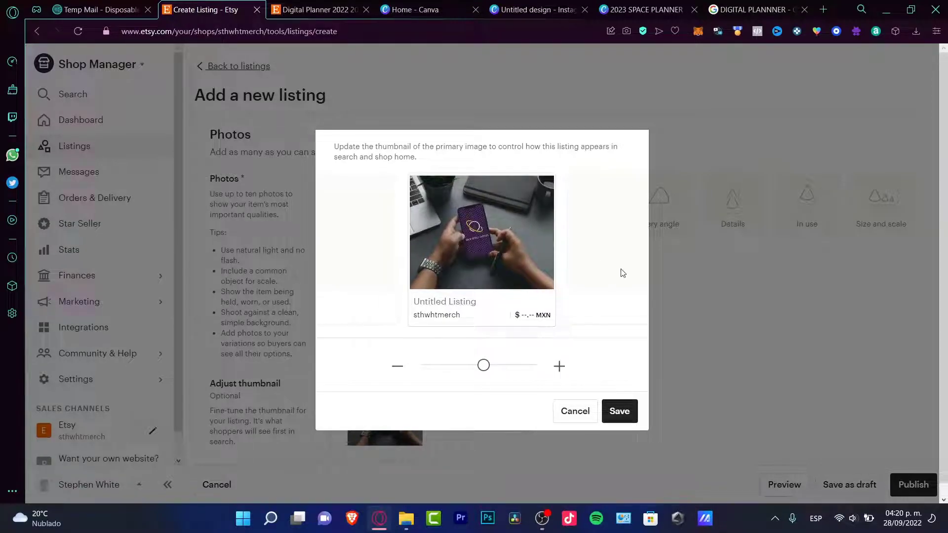